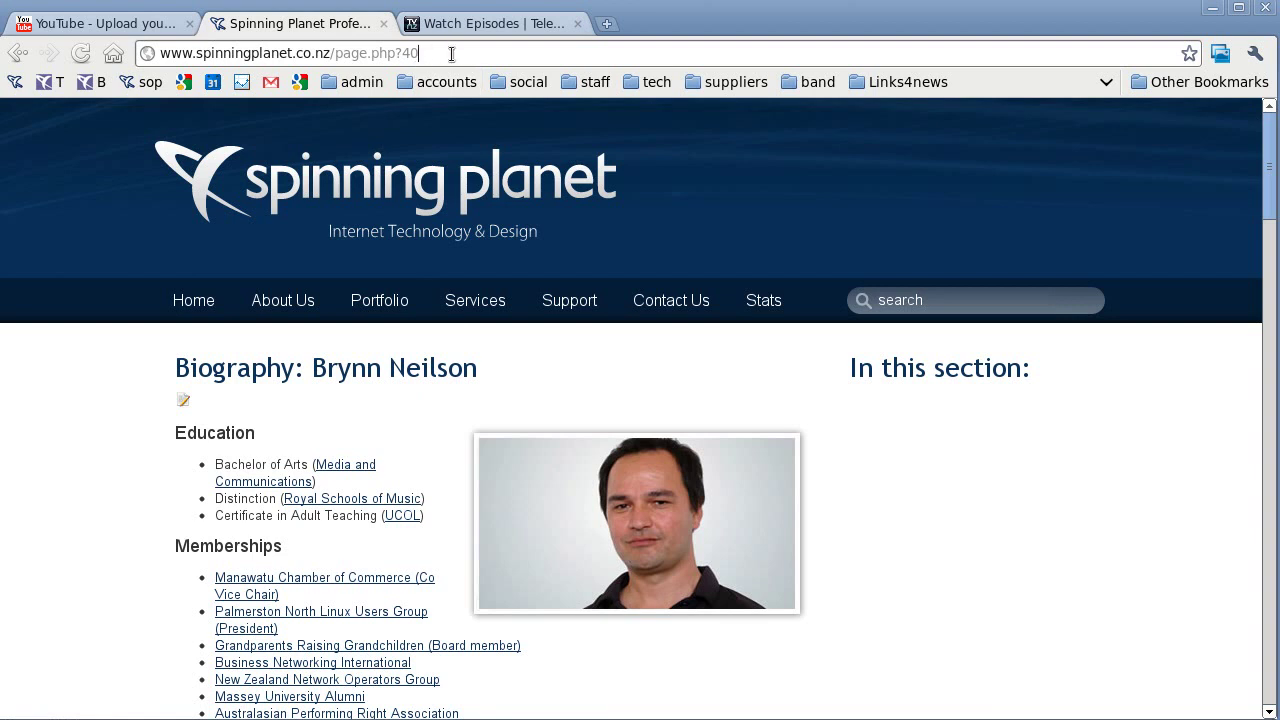
Search Google for the staff member's biography, then go back to the Spinning Planet page.
key(shift+Left)
key(shift+Left)
key(shift+Left)
key(shift+Left)
key(shift+Left)
key(shift+Left)
key(shift+Left)
key(shift+Left)
key(shift+Left)
key(shift+Left)
key(shift+Left)
key(shift+Left)
key(shift+Left)
key(shift+Left)
key(shift+Left)
key(shift+Left)
key(shift+Left)
key(shift+Left)
key(shift+Left)
key(shift+Left)
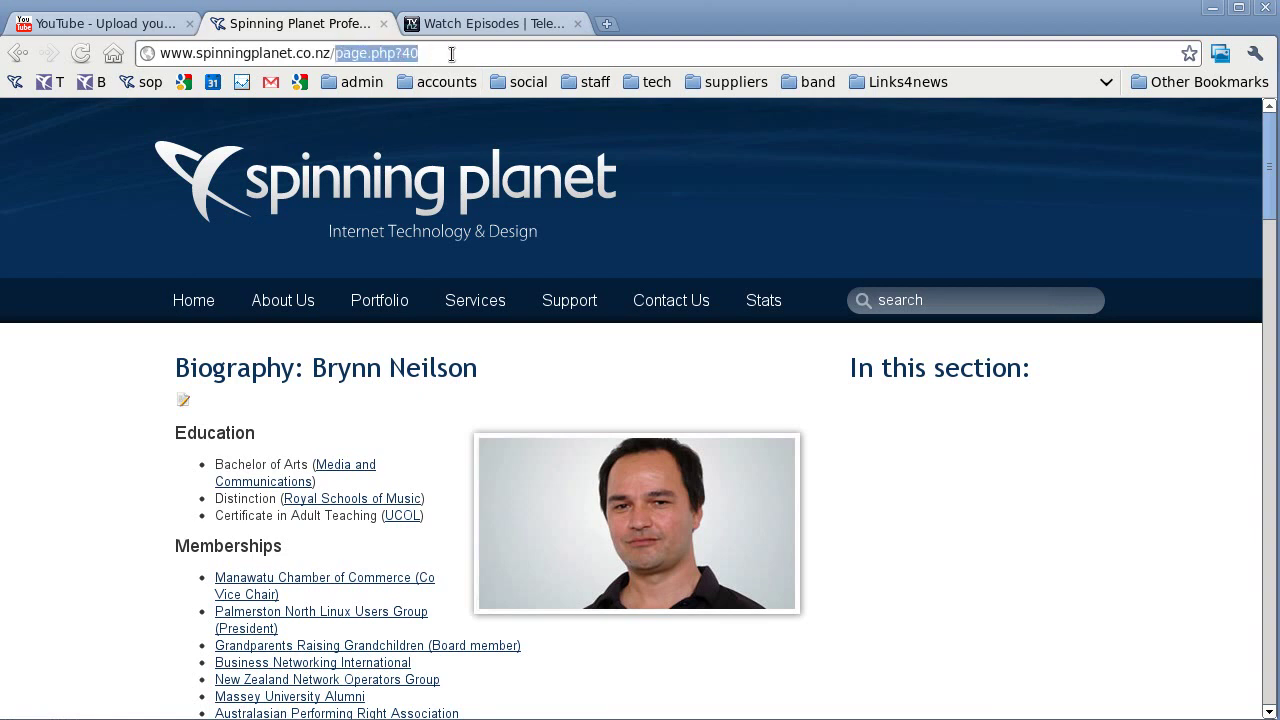
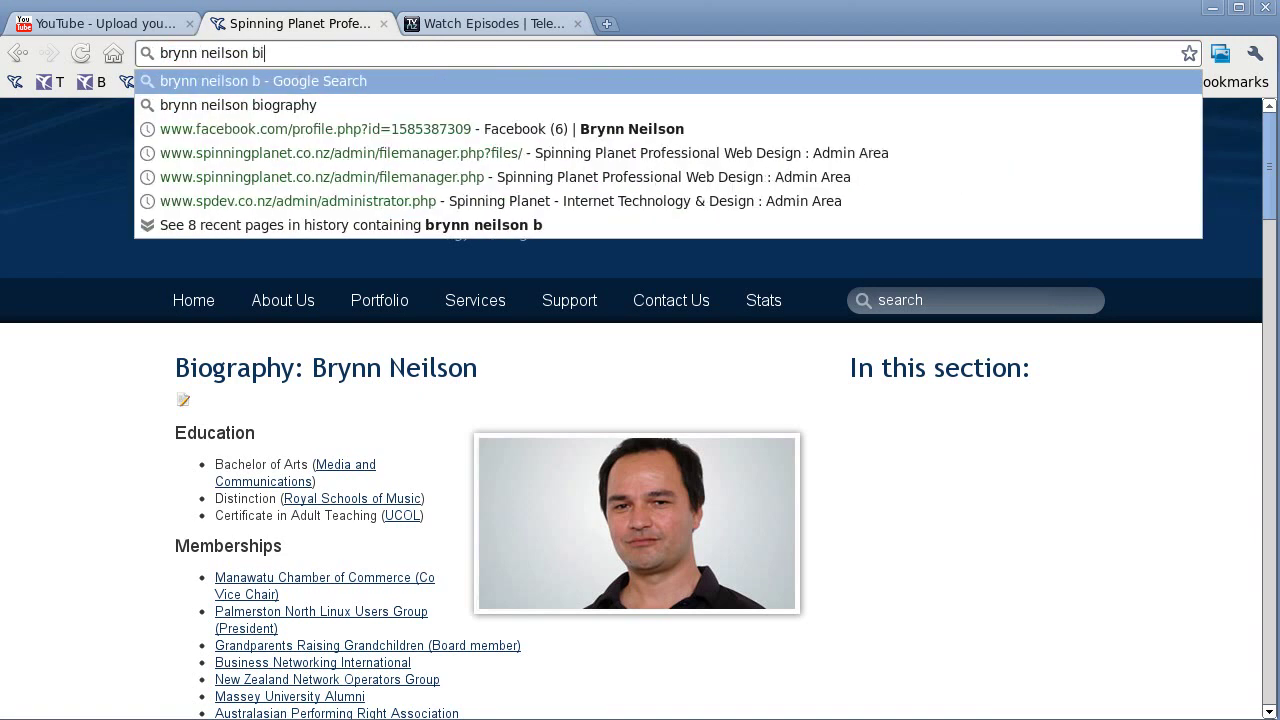
text(ography)
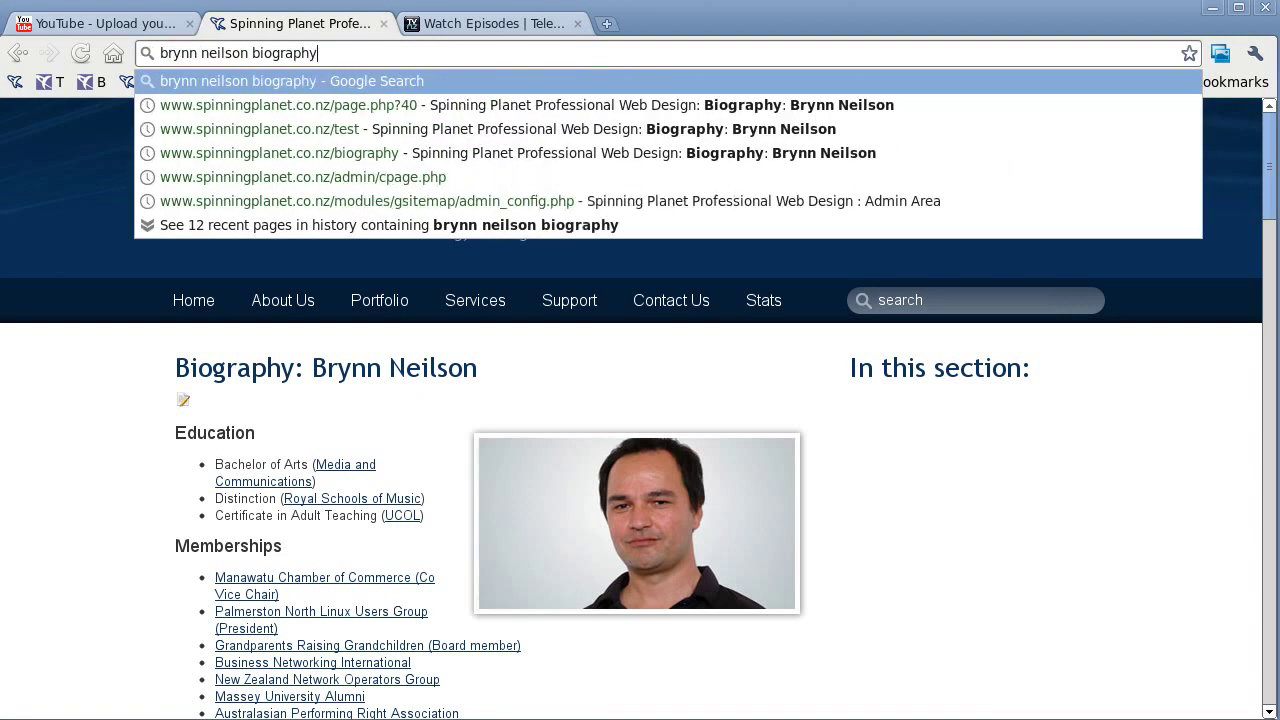
key(Return)
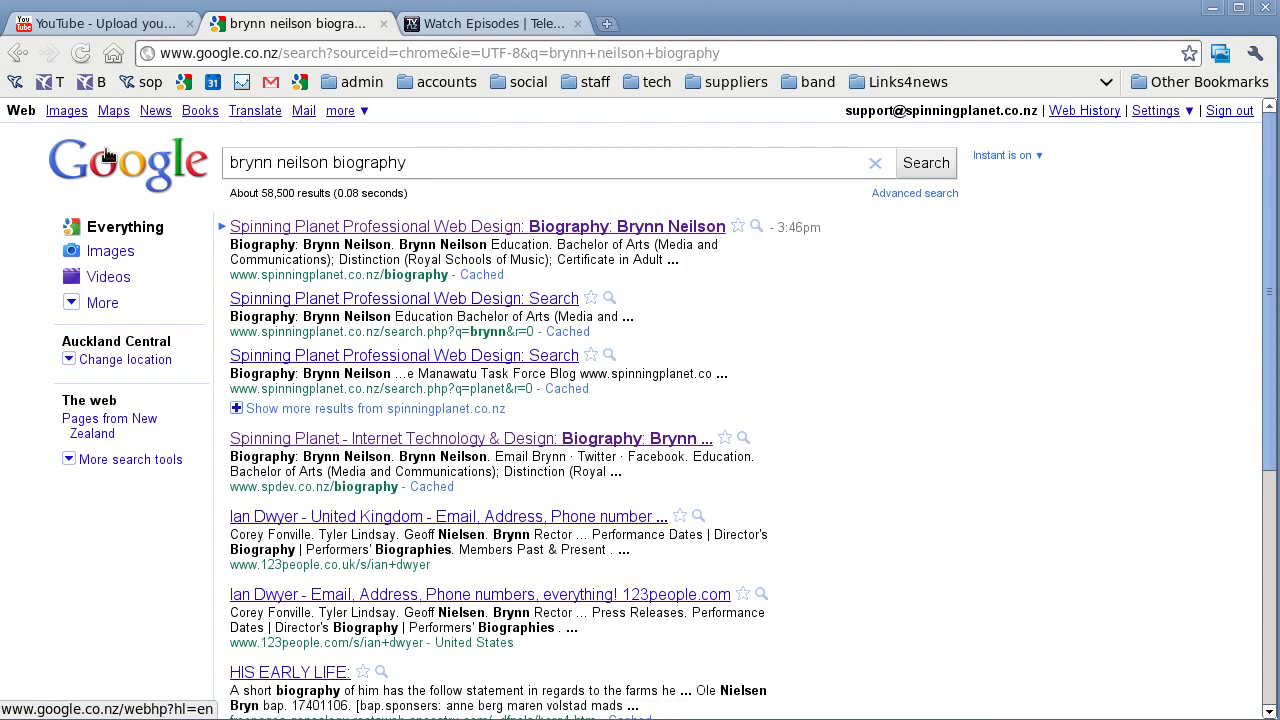
click(17, 52)
click(421, 52)
key(shift+Left)
key(shift+Left)
key(shift+Left)
key(shift+Left)
key(shift+Left)
key(shift+Left)
key(shift+Left)
key(shift+Left)
key(shift+Left)
key(shift+Left)
key(shift+Left)
text(b)
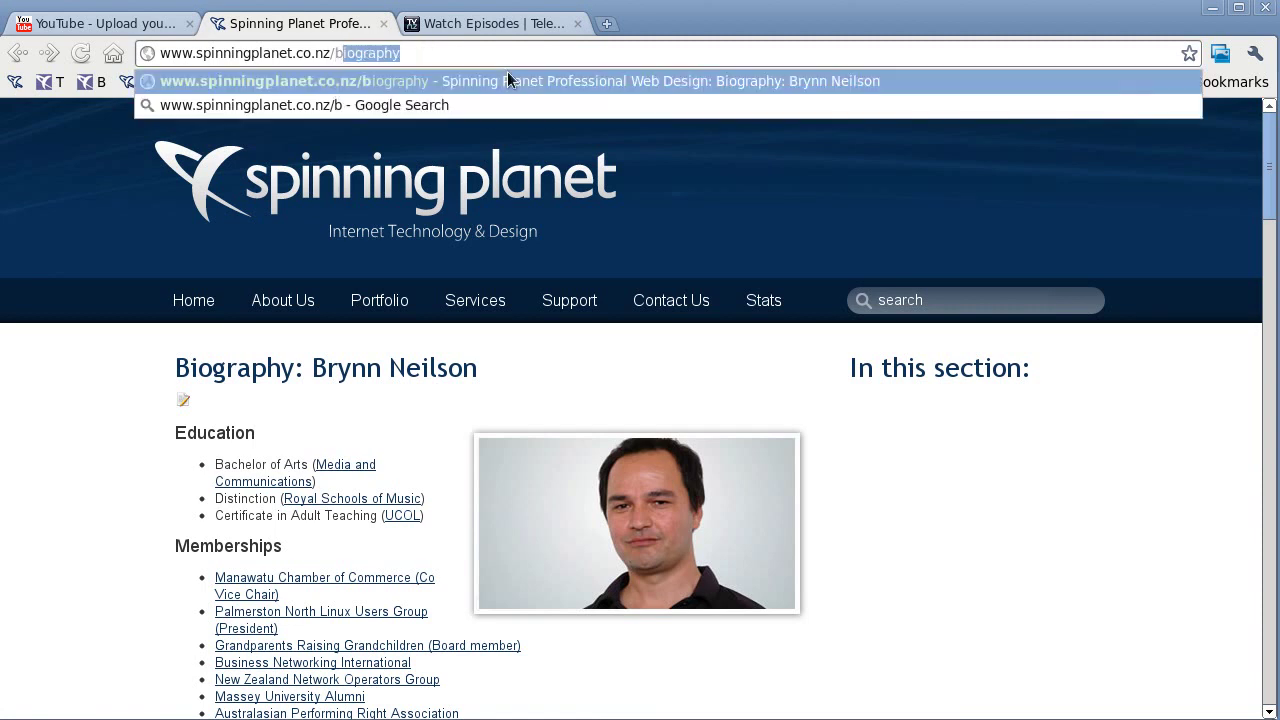
text(iogra)
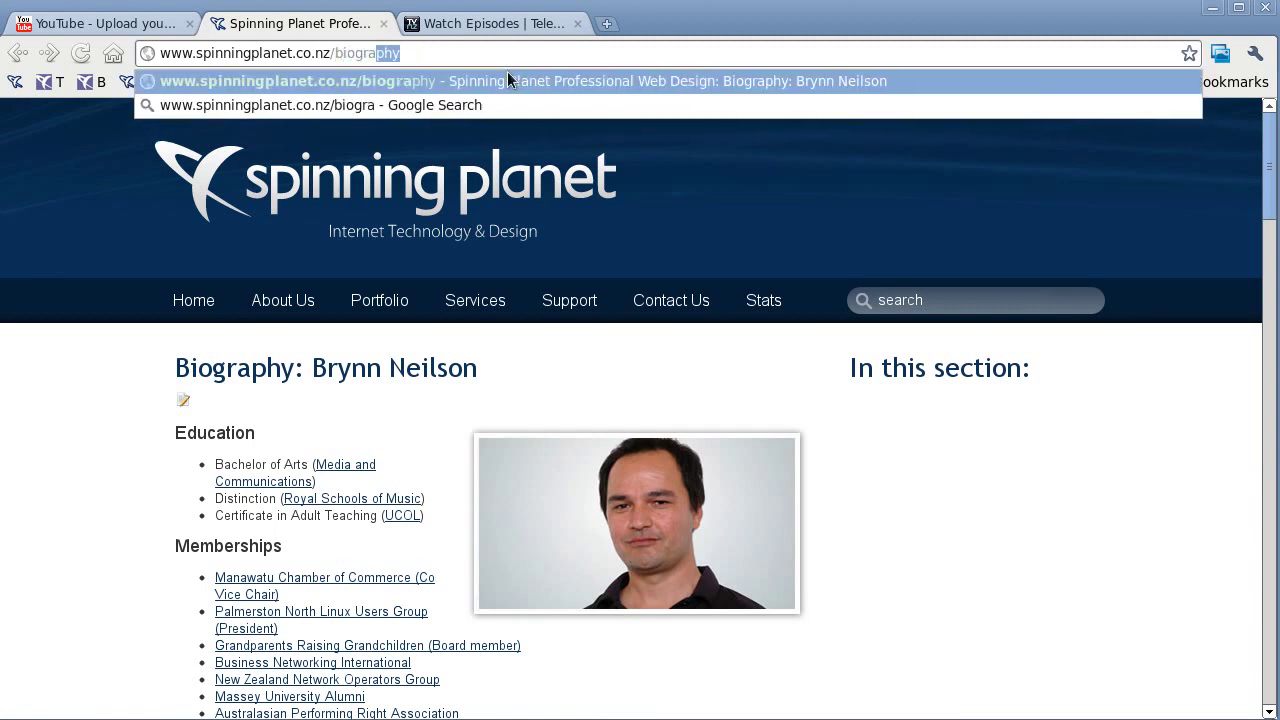
text(phy)
key(Return)
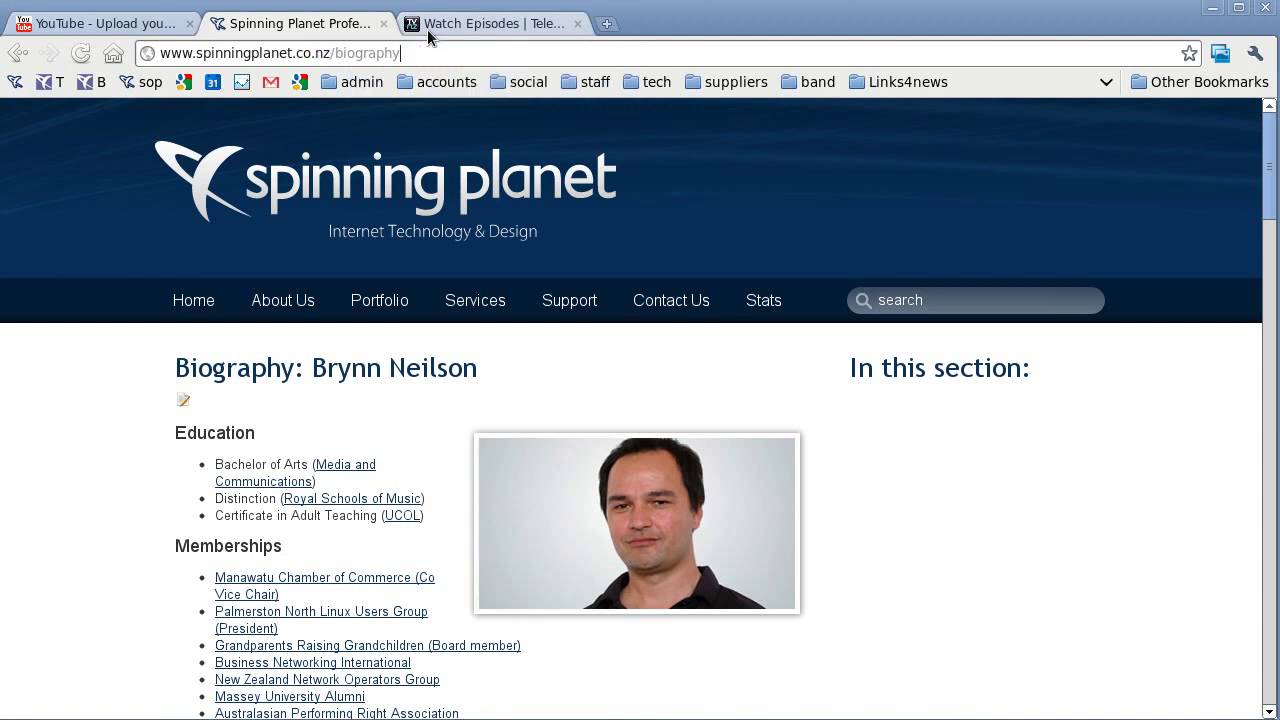
Go to the site's /admin area, open SP Furl, and bring its New entry form into view.
text(admin)
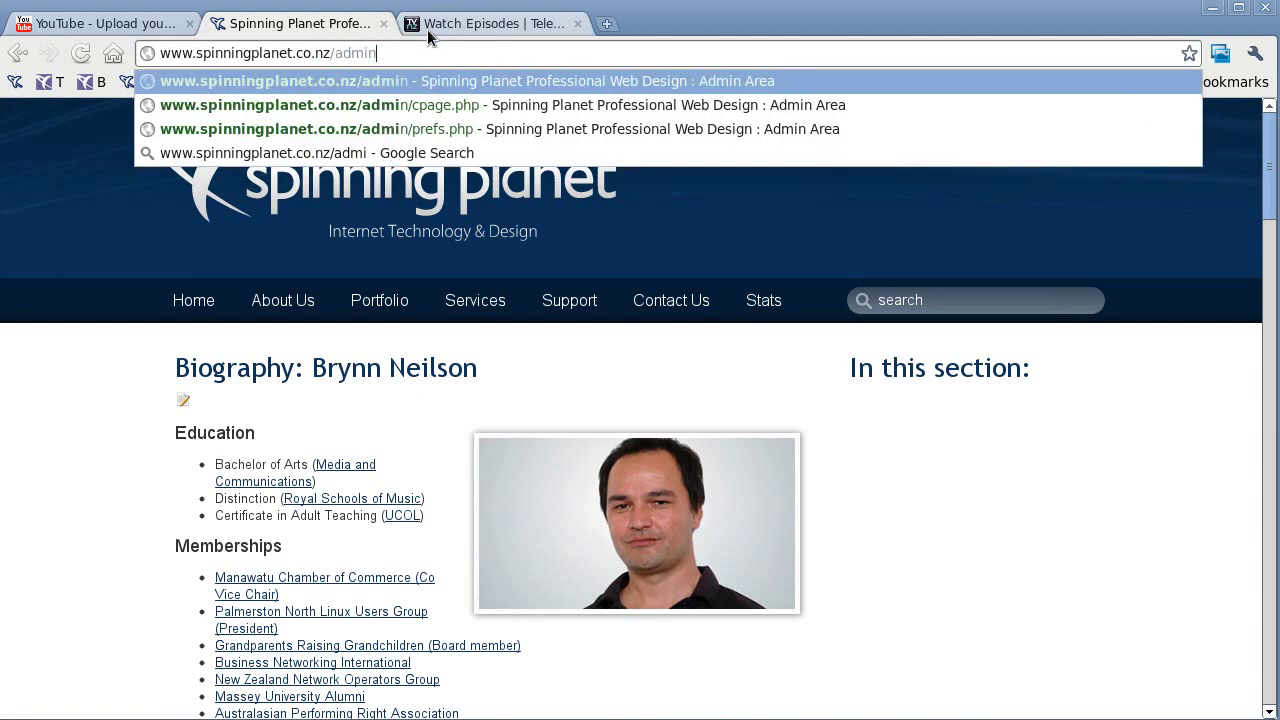
key(Return)
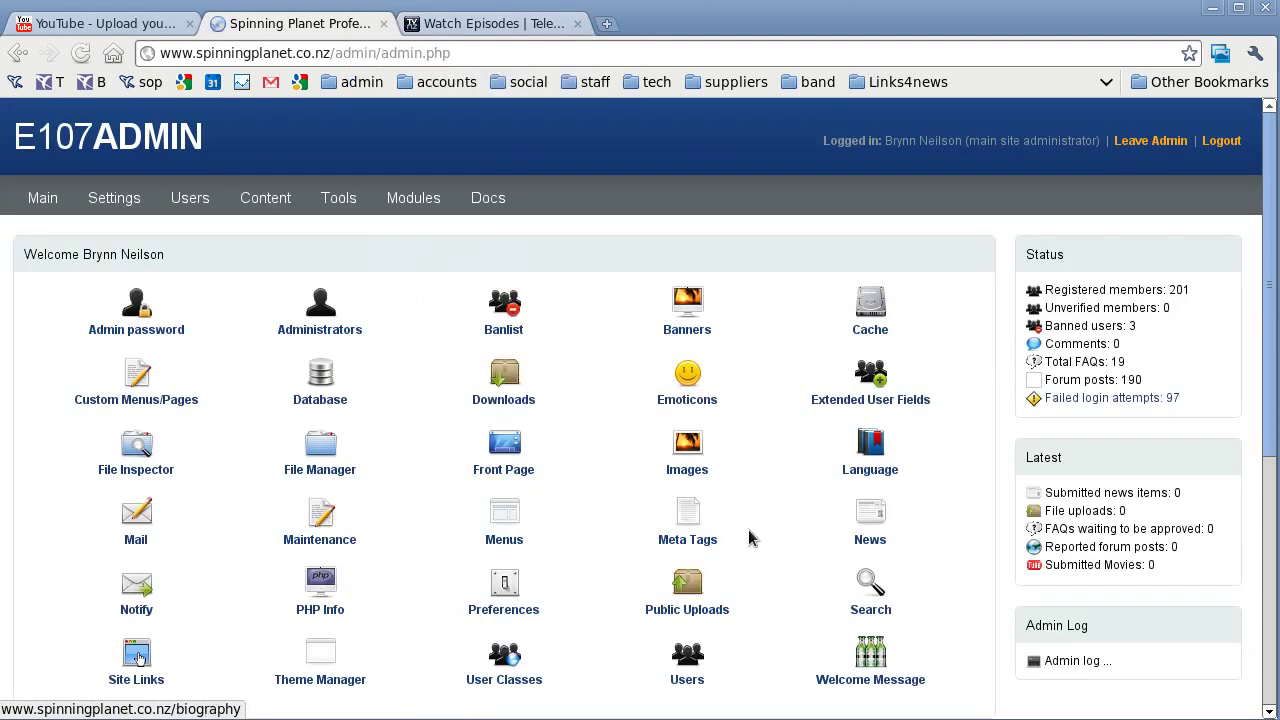
scroll(605, 425, down, 5)
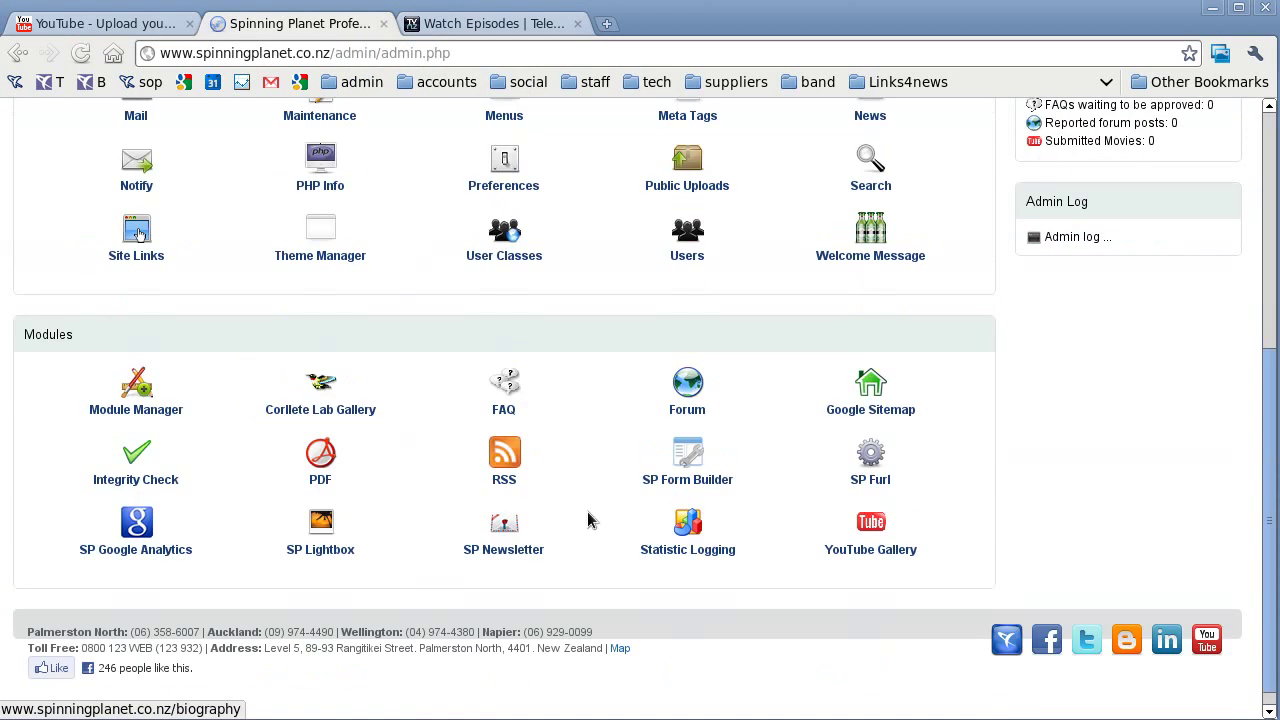
scroll(587, 518, down, 1)
click(882, 440)
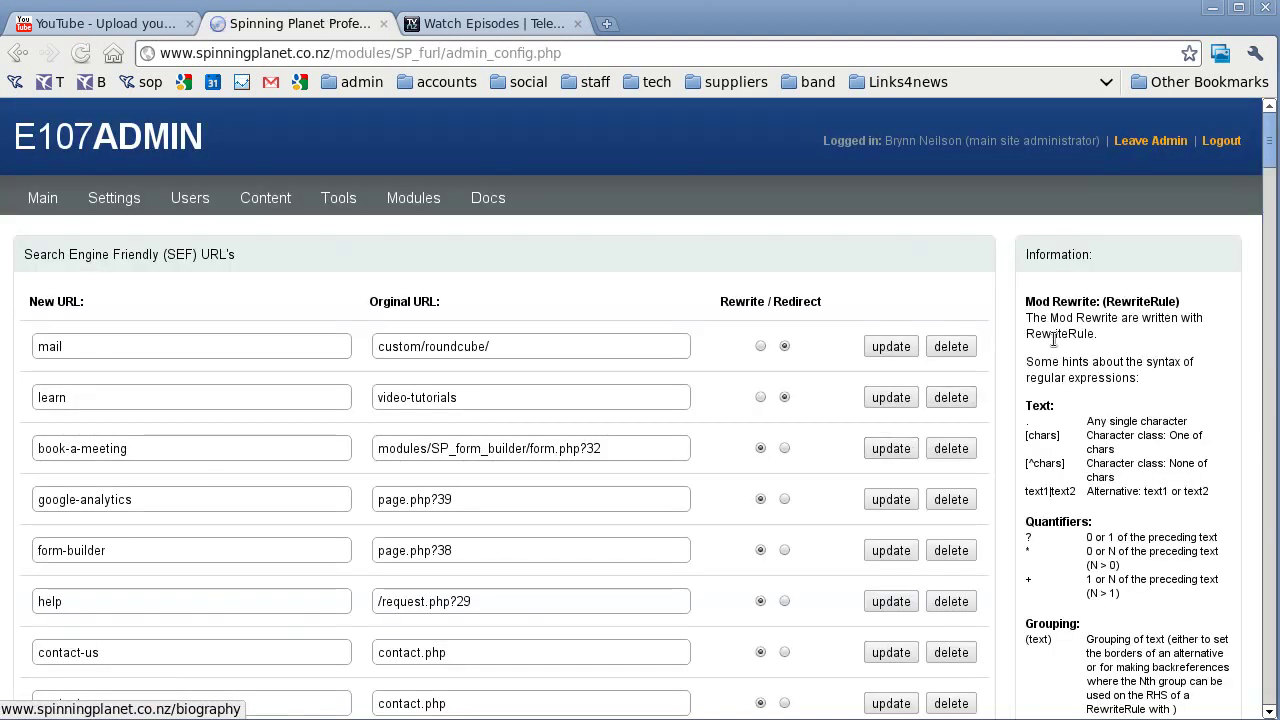
drag(1271, 158, 1199, 705)
Add an SP Furl rewrite entry mapping 'test' to '/page.php?40'.
click(149, 537)
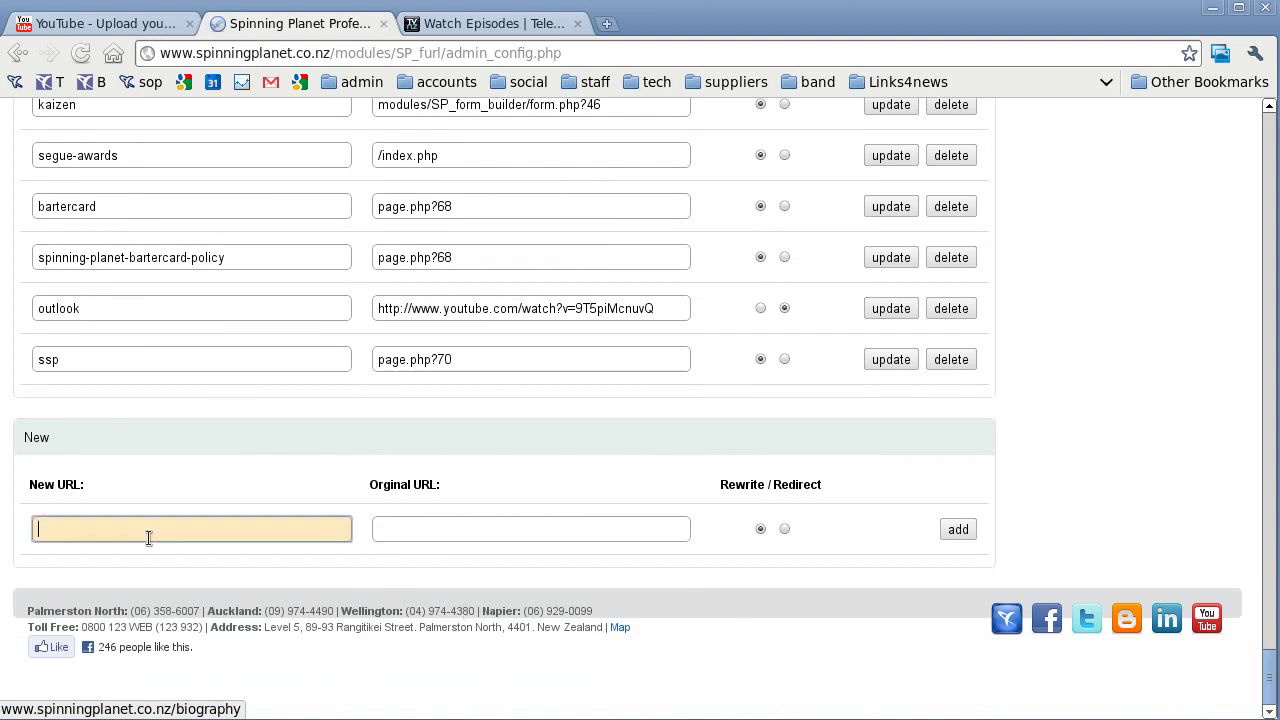
text(test)
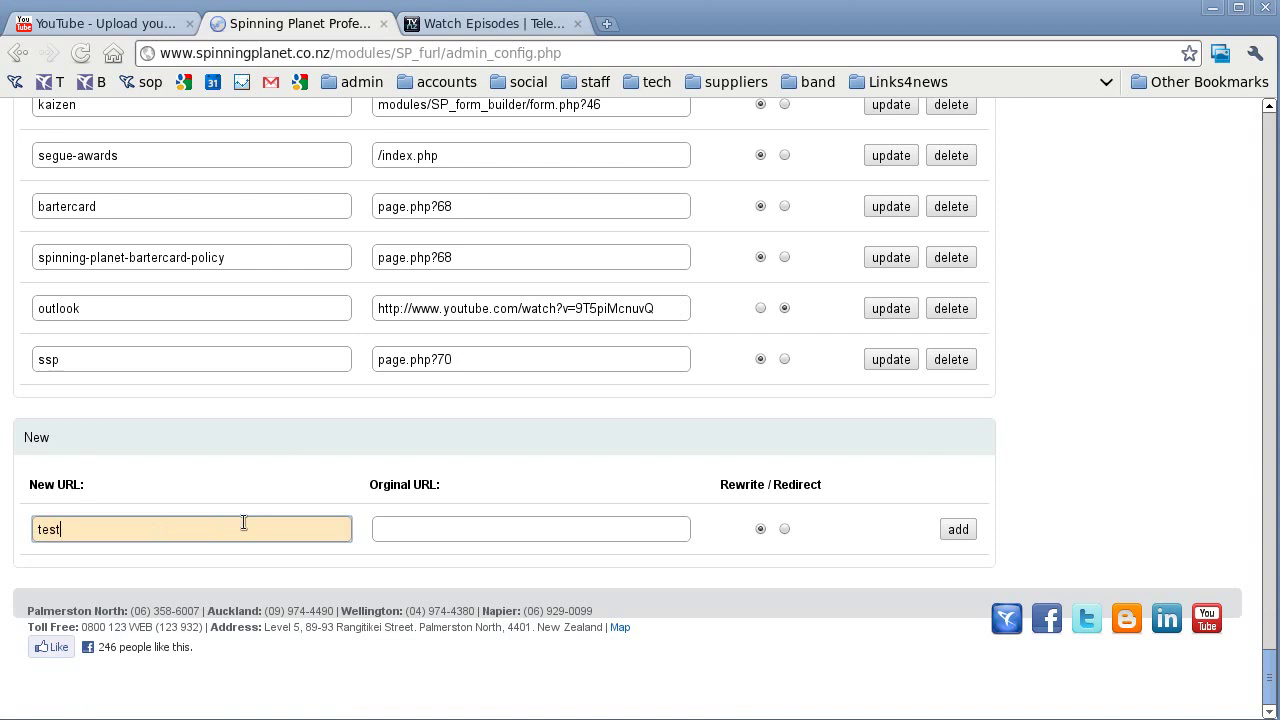
click(380, 526)
text(/page.)
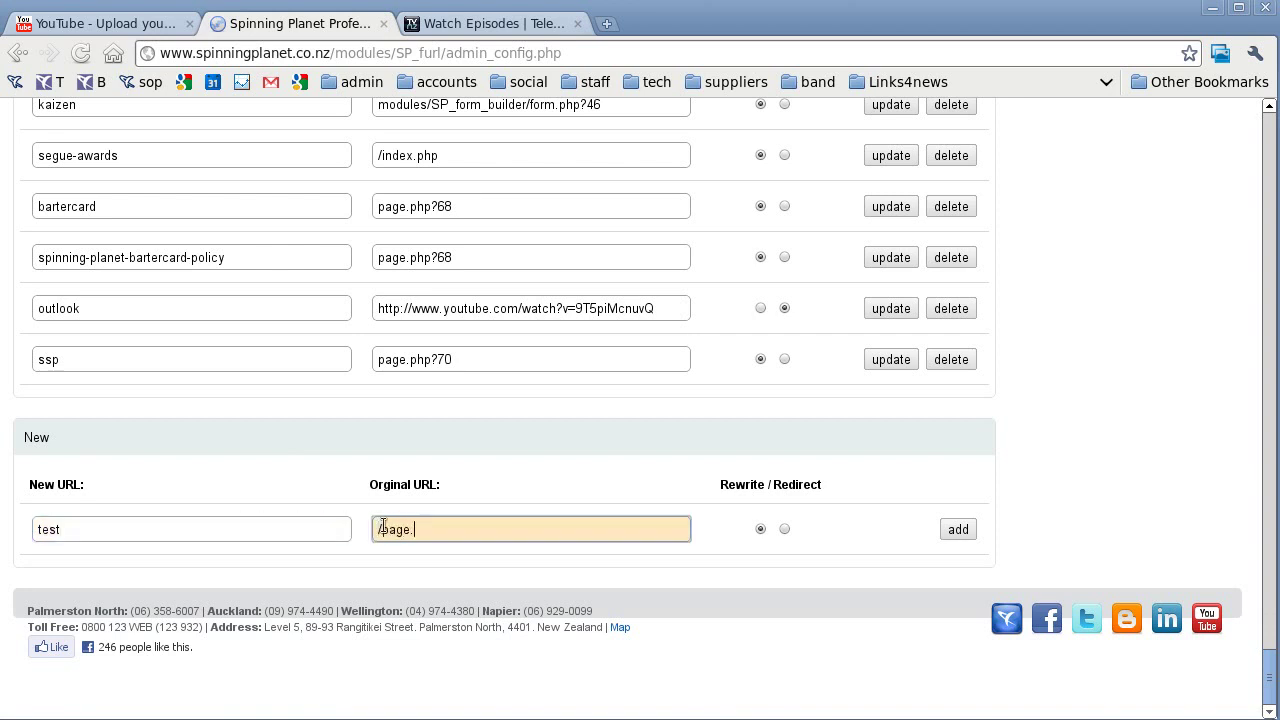
text(php?40)
click(956, 529)
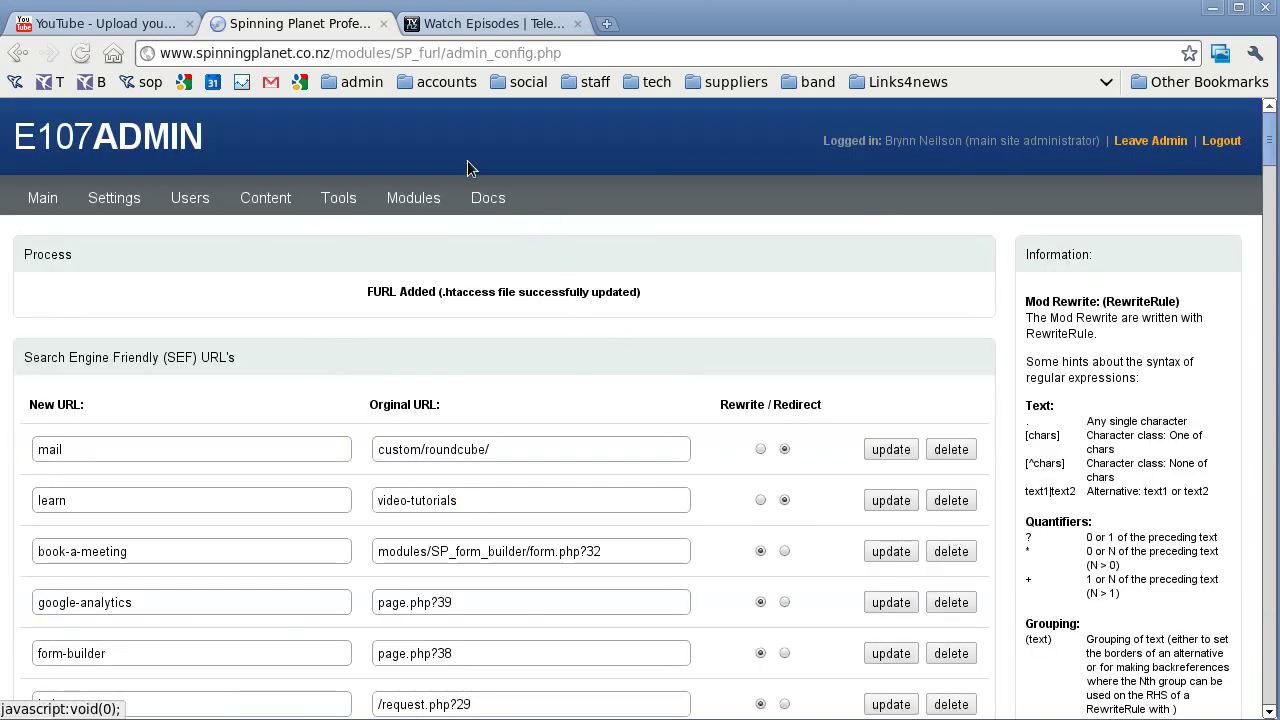
Load the site's /test address to confirm it shows the biography page.
key(ctrl+shift+Left)
key(ctrl+shift+Left)
key(ctrl+shift+Left)
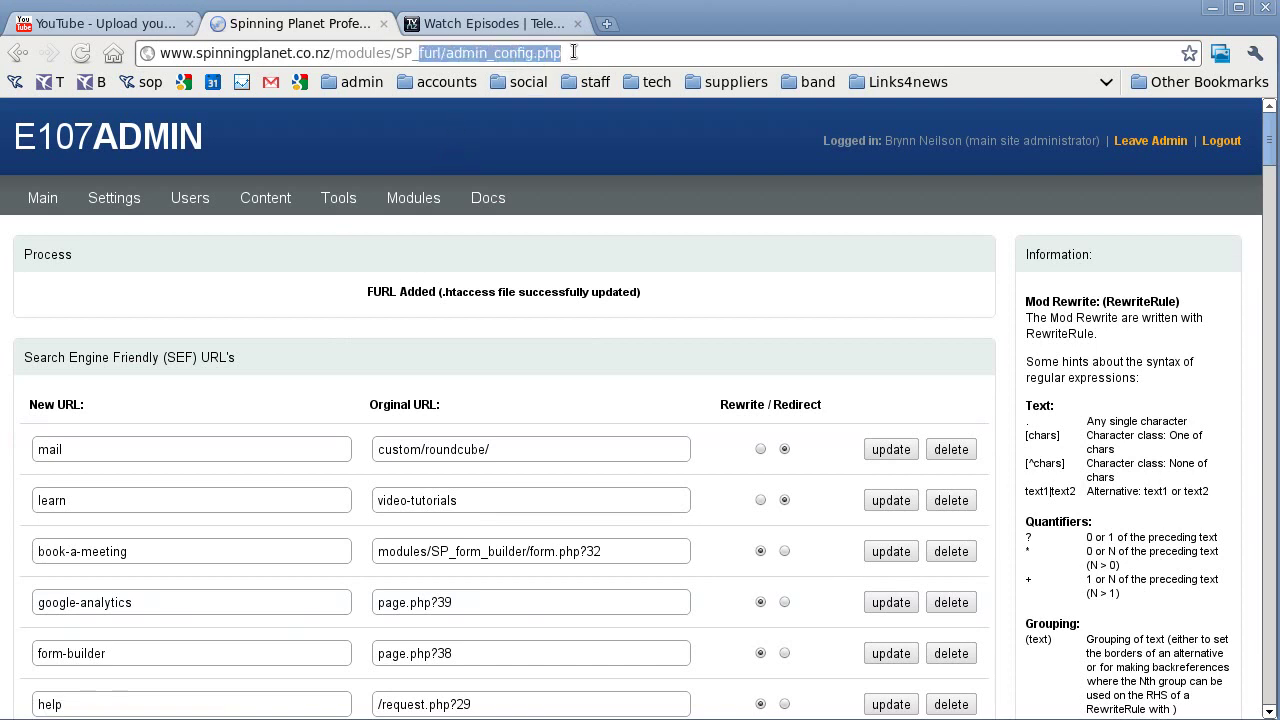
key(ctrl+shift+Left)
text(t.co.nz/t)
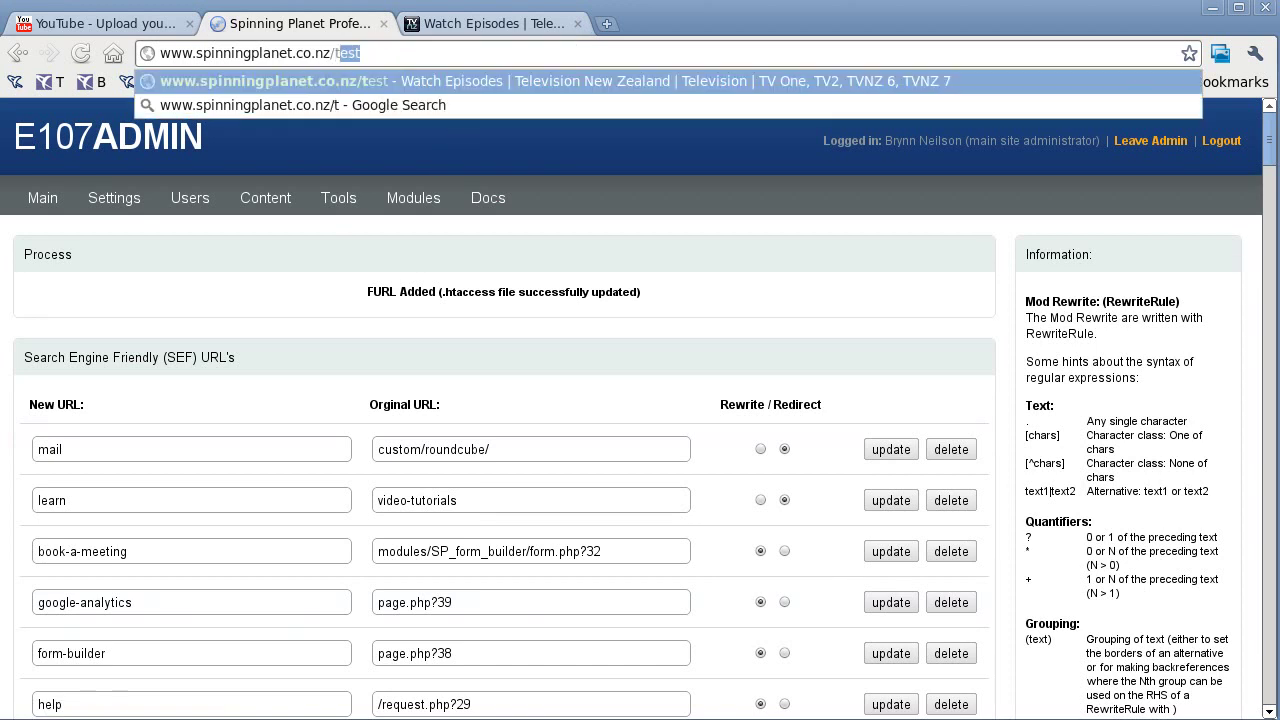
text(est)
key(Return)
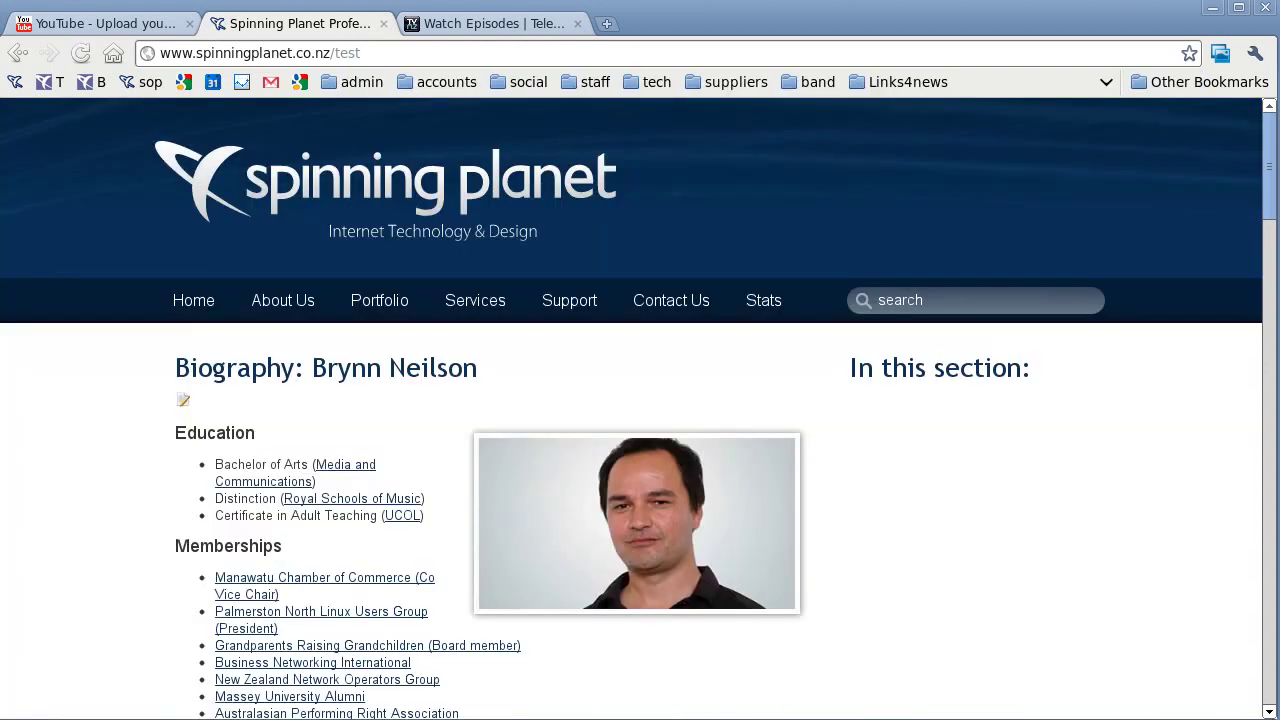
Return to the SP Furl URL list and scroll down to the New entry form.
click(16, 60)
scroll(509, 562, down, 15)
scroll(368, 586, down, 20)
scroll(302, 580, down, 15)
Enter 'test' as a new short URL and grab the TVNZ video page address.
click(193, 531)
text(test)
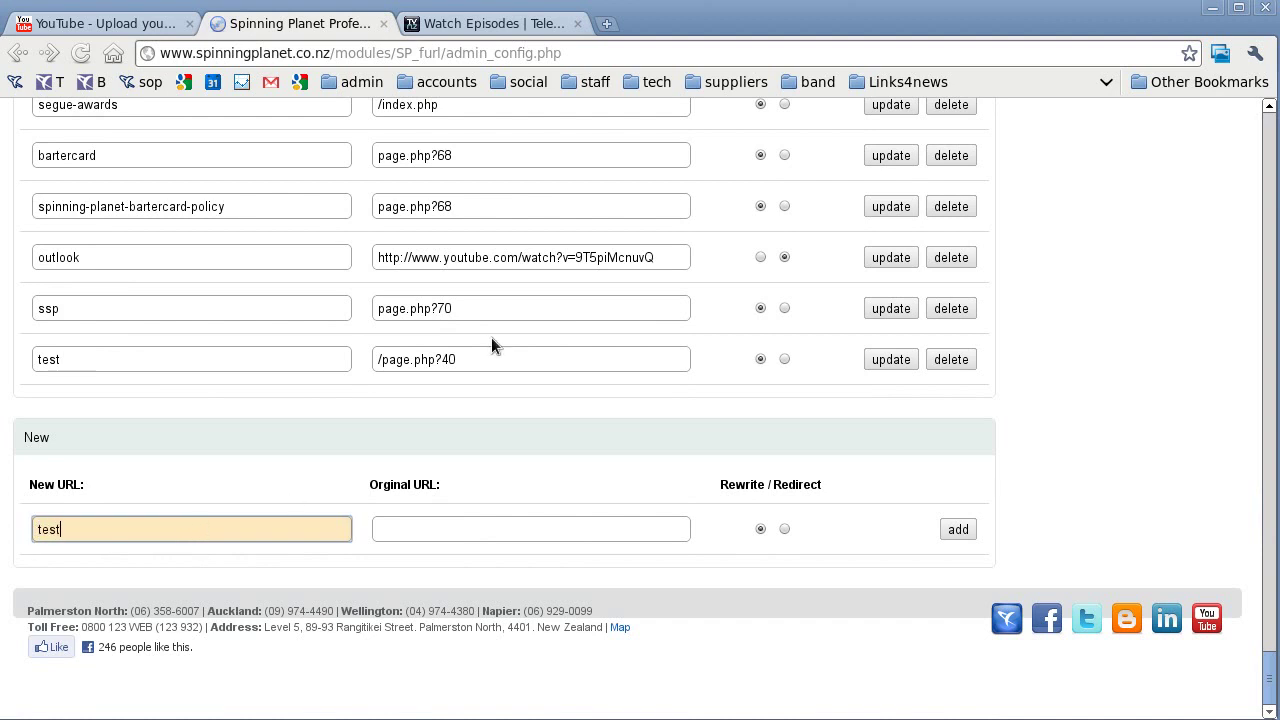
click(466, 24)
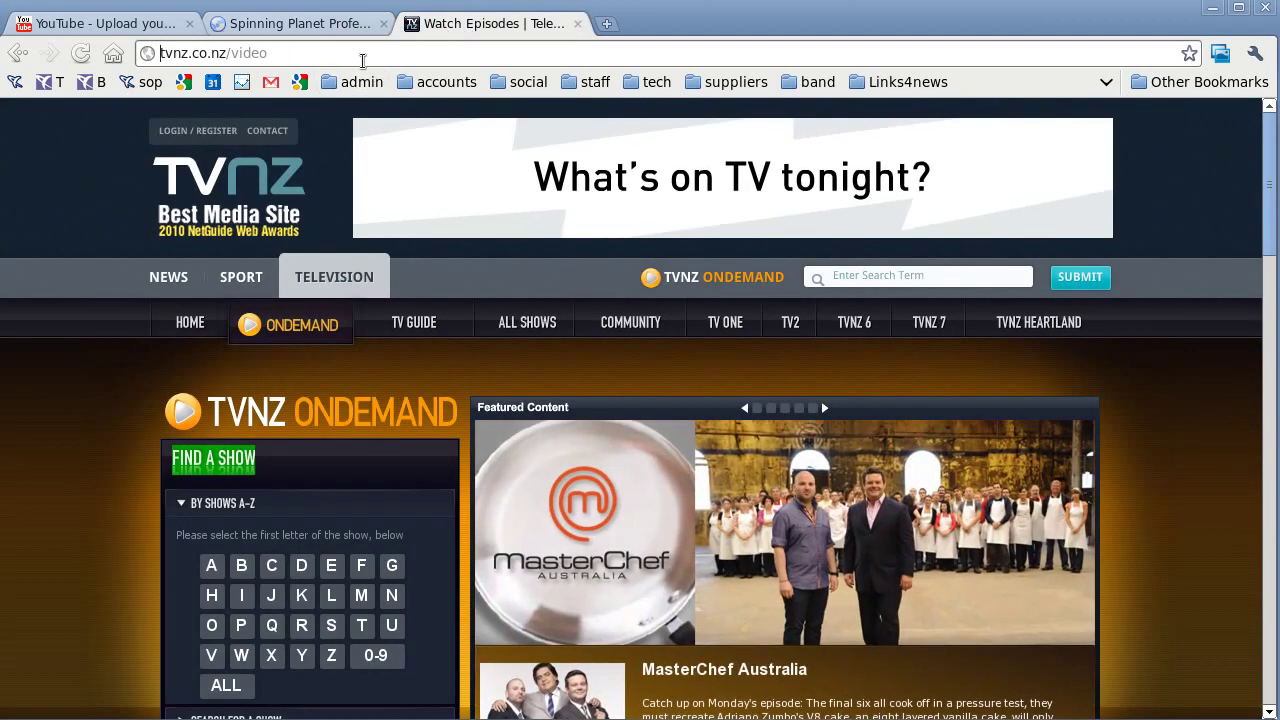
drag(343, 52, 100, 50)
key(ctrl+c)
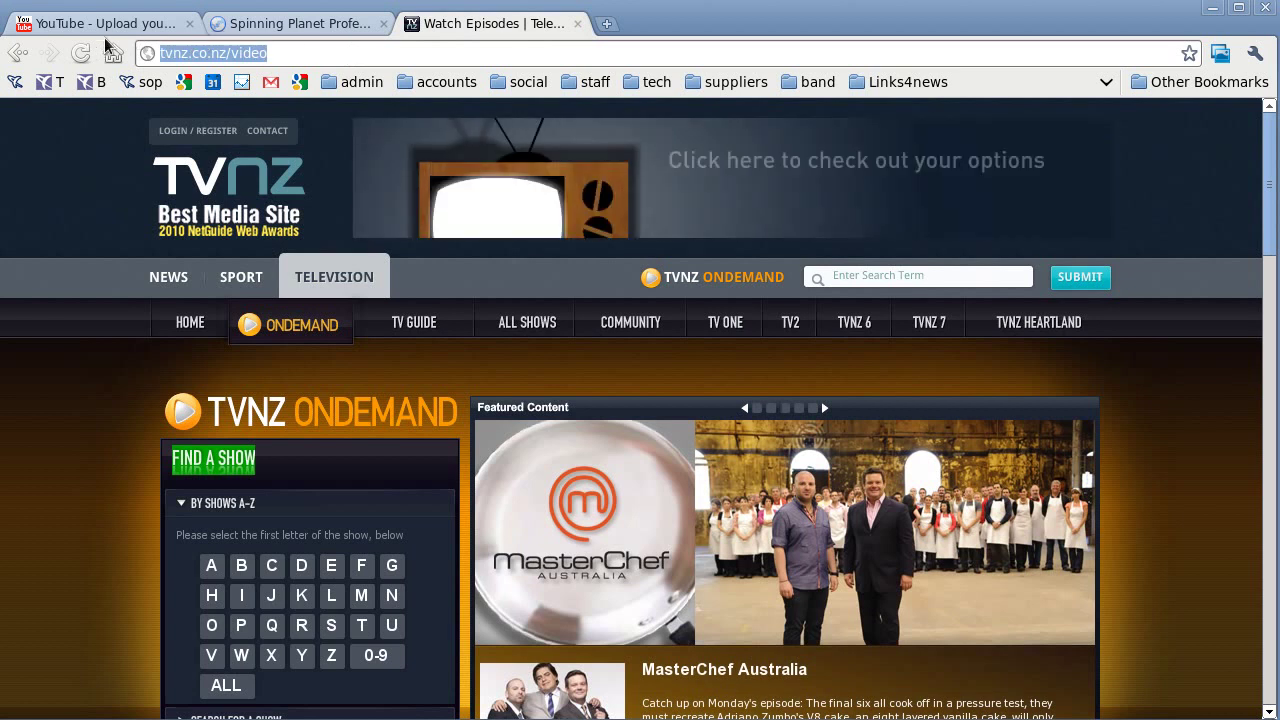
click(149, 24)
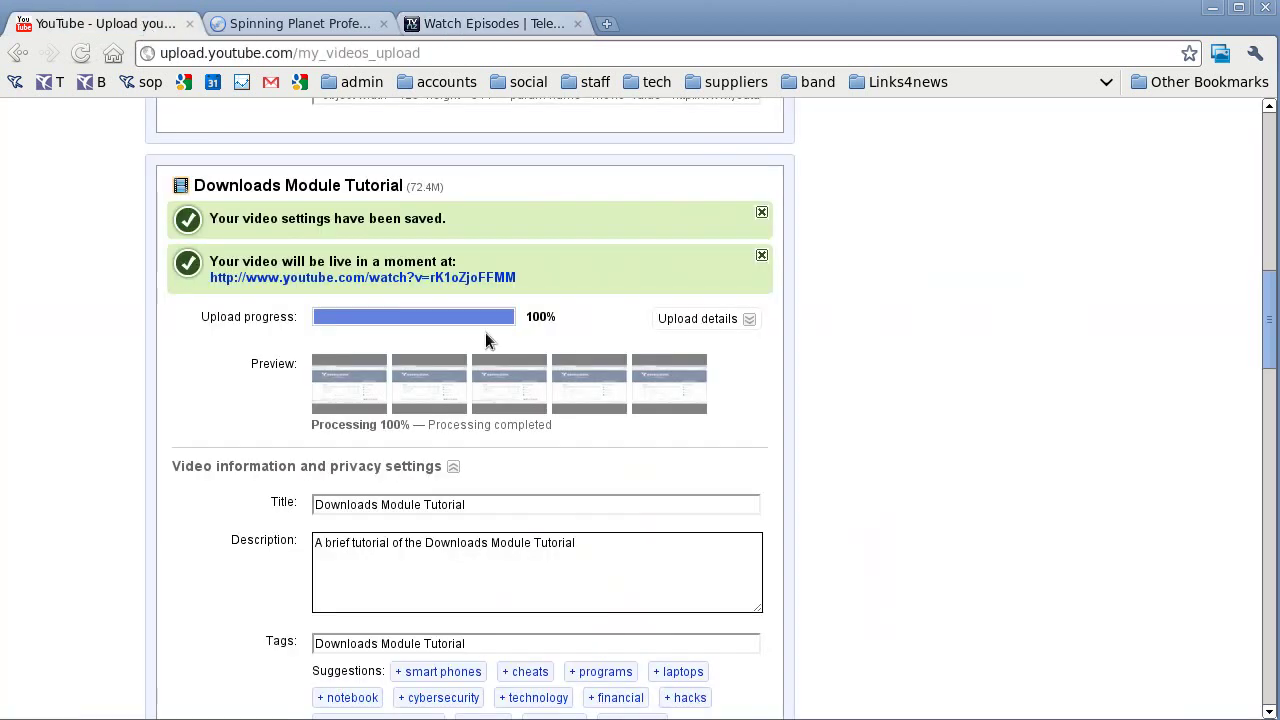
click(310, 23)
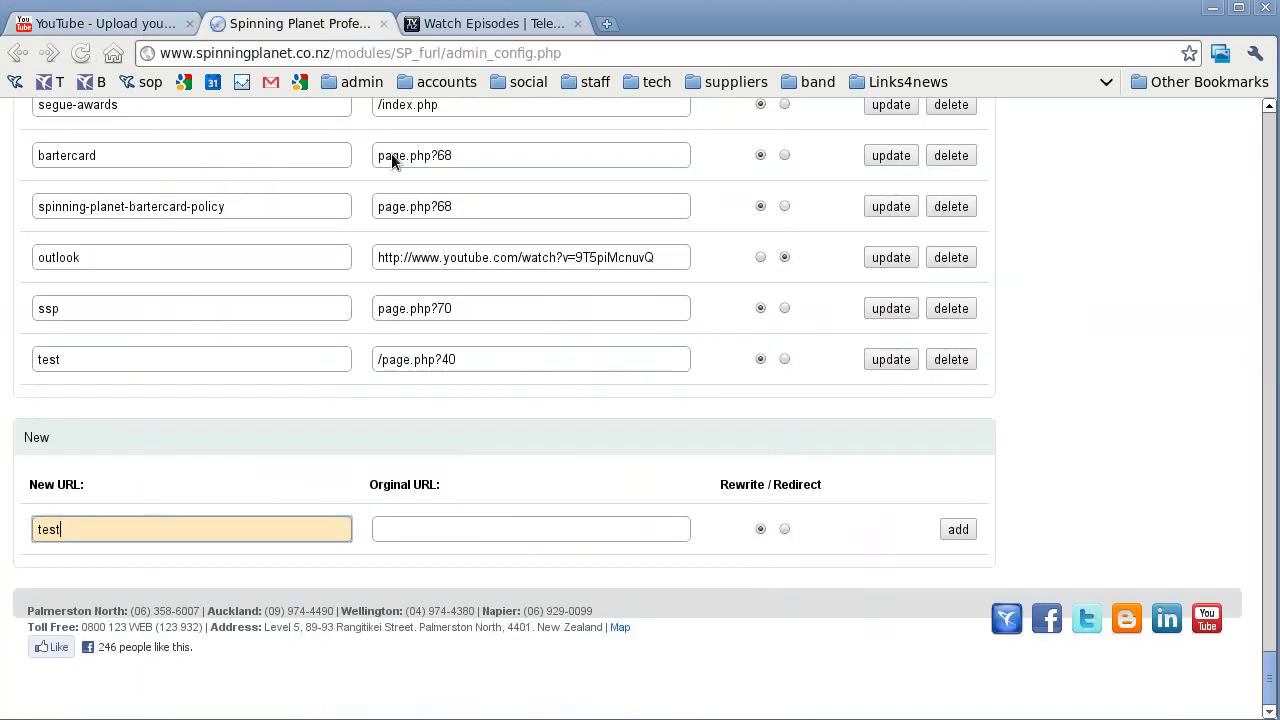
click(466, 535)
key(ctrl+v)
click(787, 528)
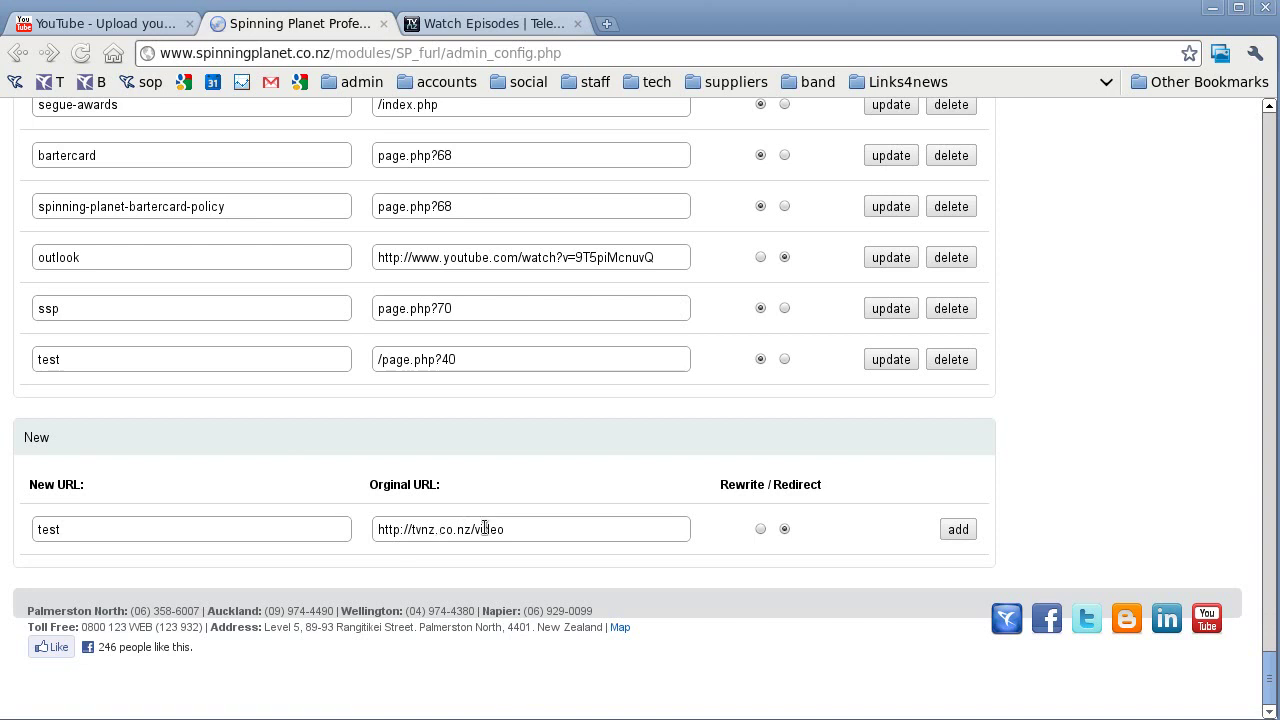
click(958, 530)
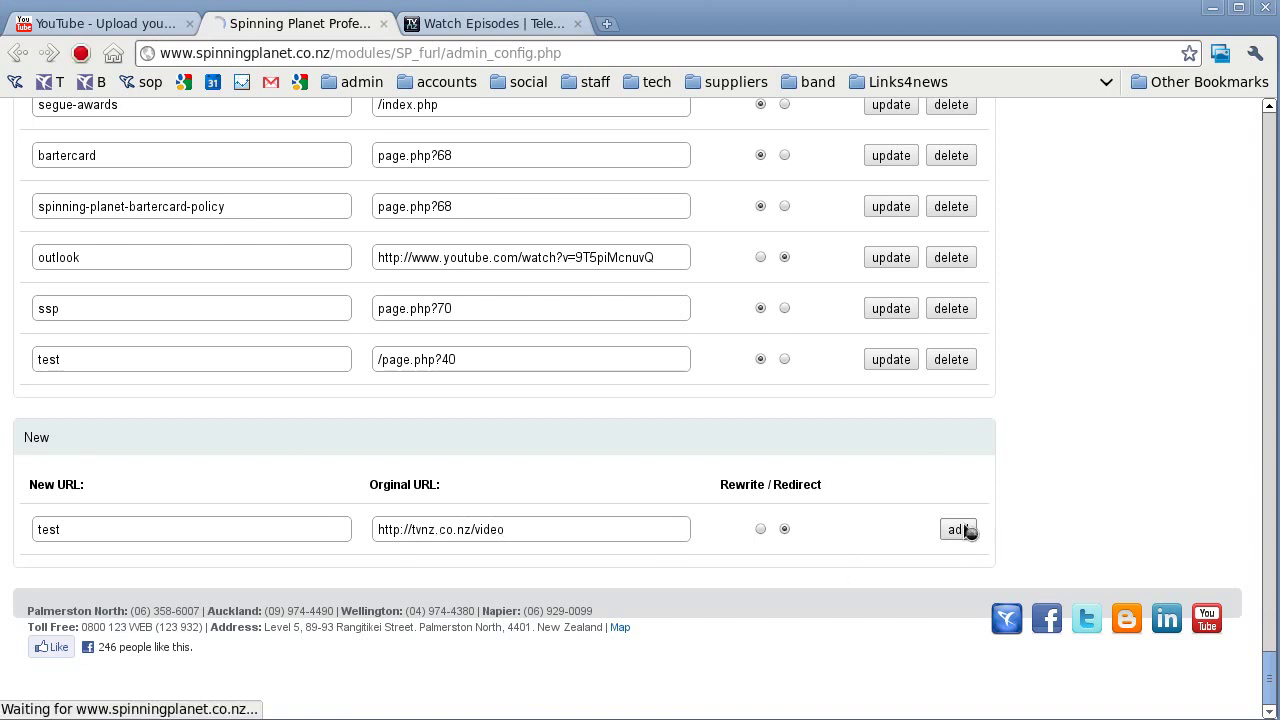
scroll(544, 600, down, 15)
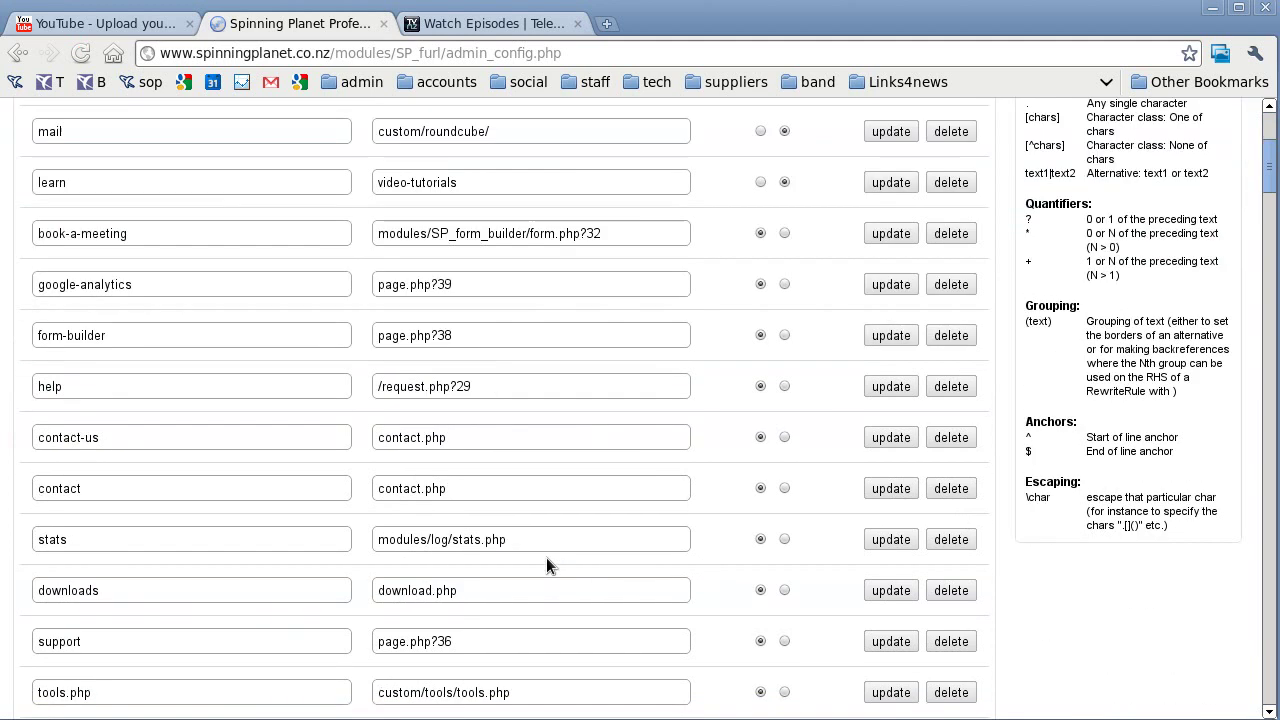
scroll(523, 524, down, 10)
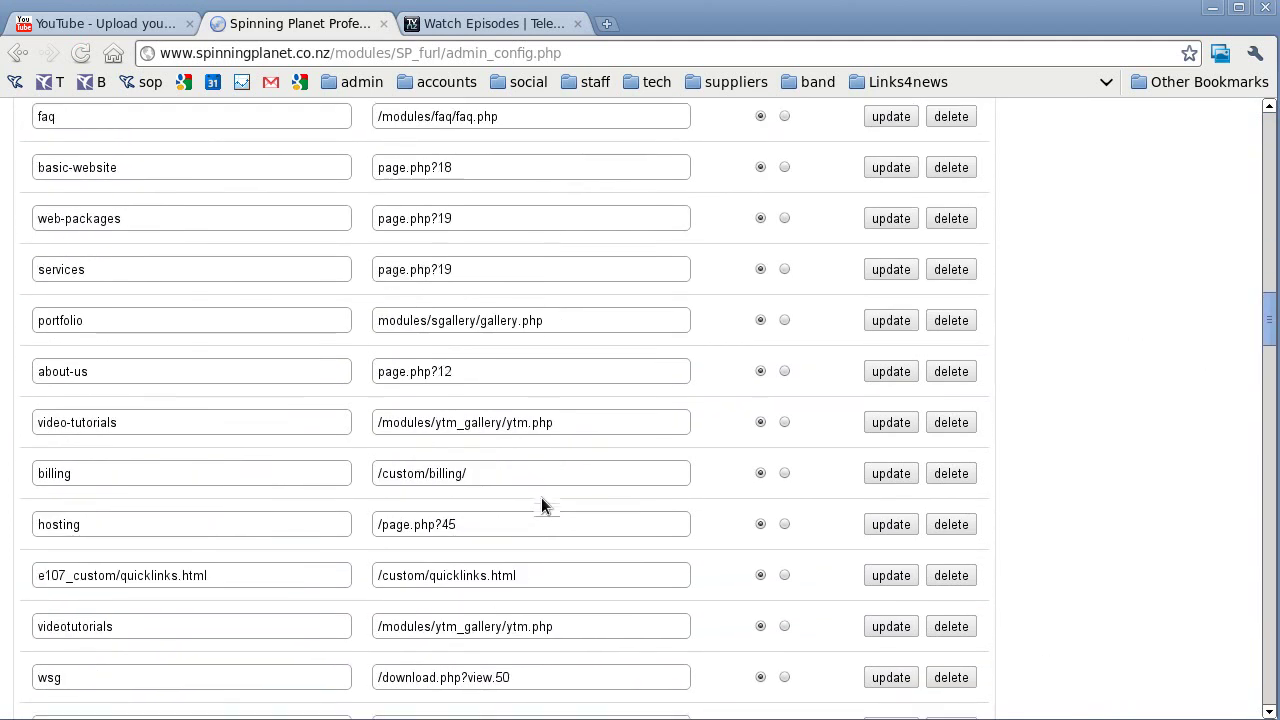
key(End)
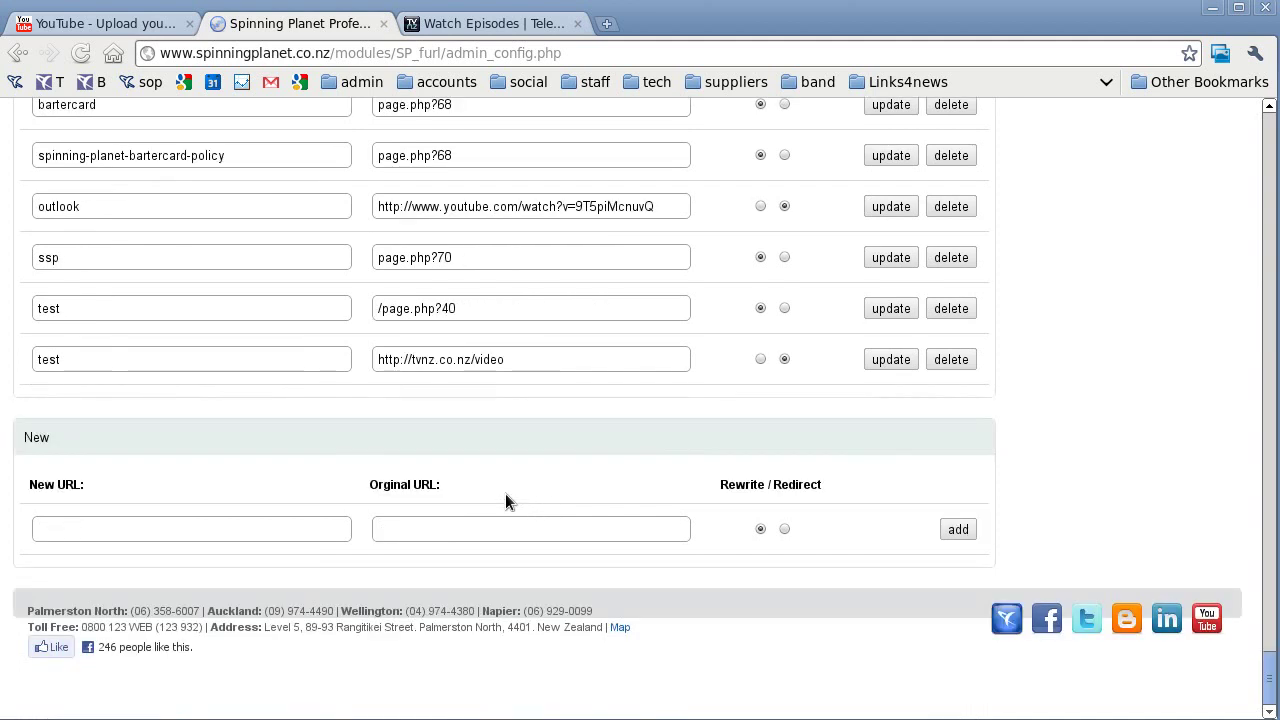
Rename the redirect entry to test2 and trial-visit the site's /test2 address.
click(101, 360)
text(2)
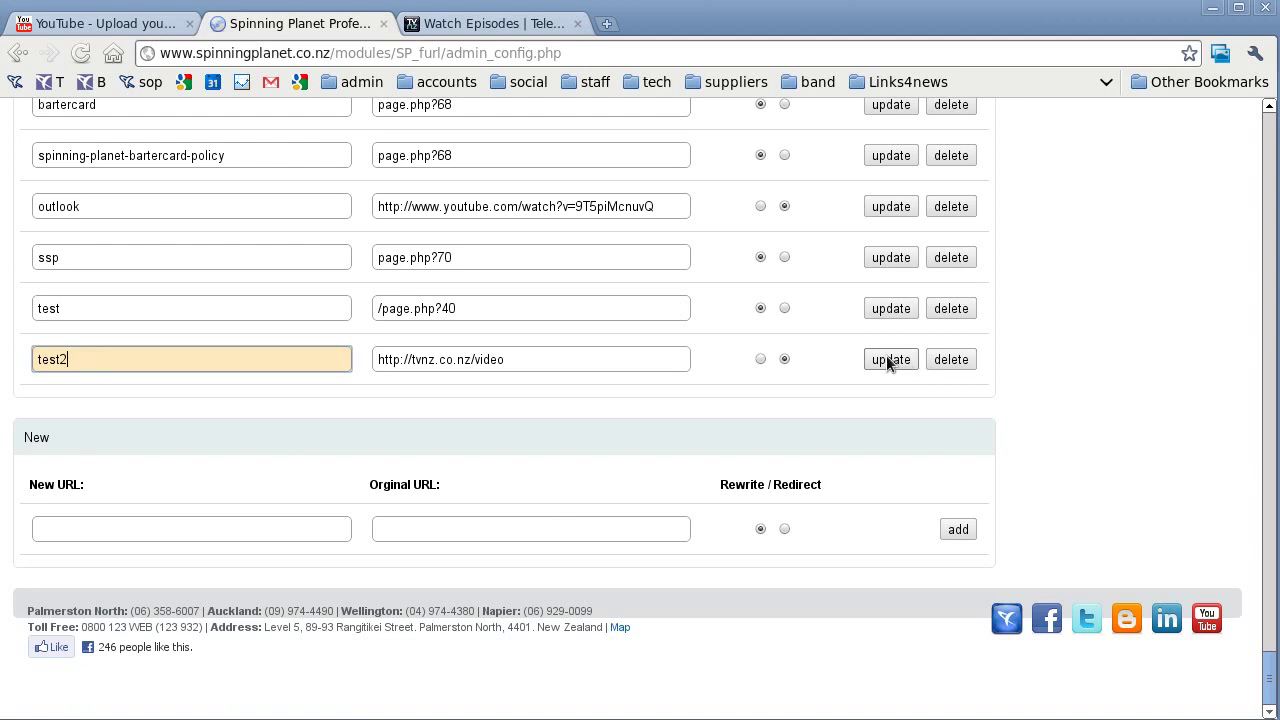
click(889, 360)
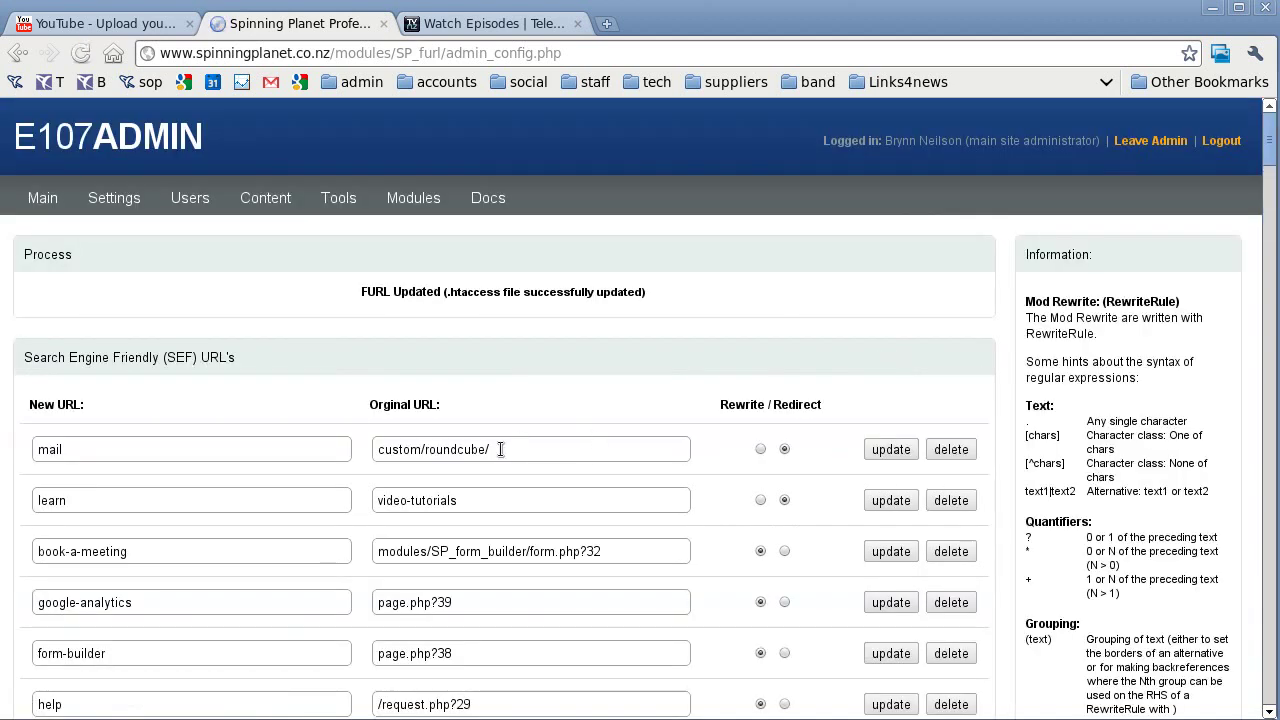
scroll(501, 449, down, 15)
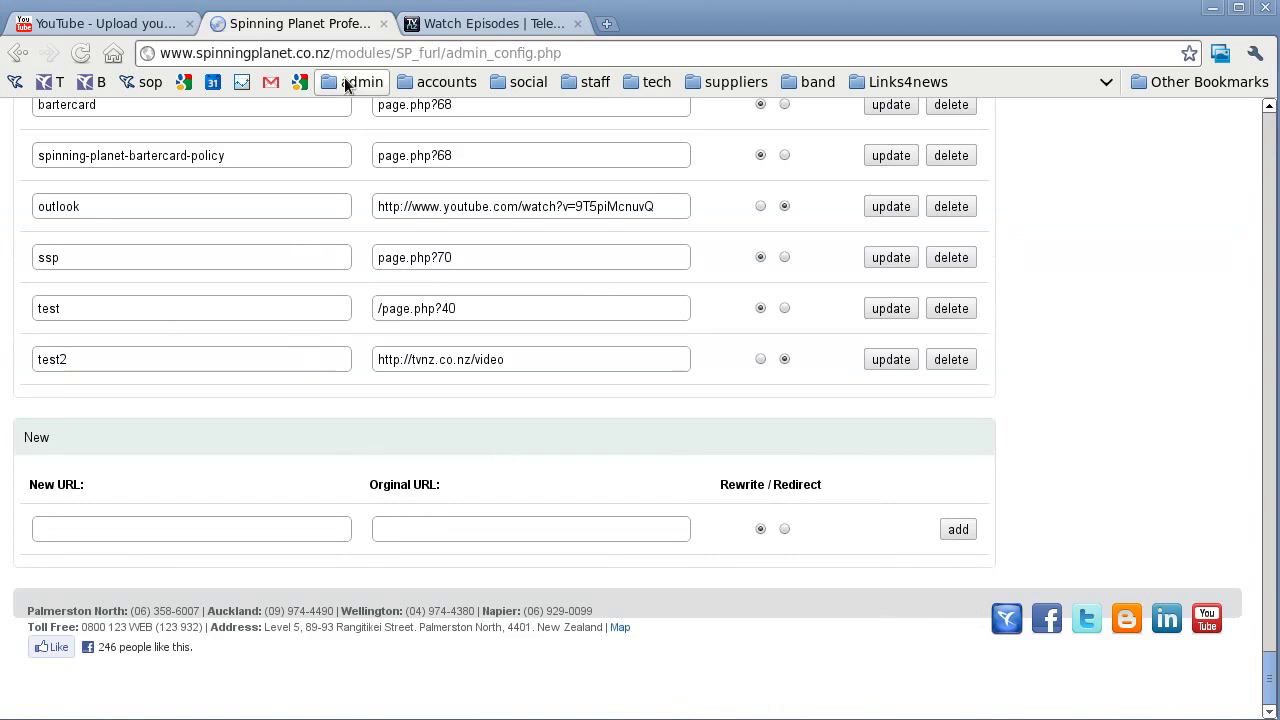
drag(331, 54, 562, 55)
key(BackSpace)
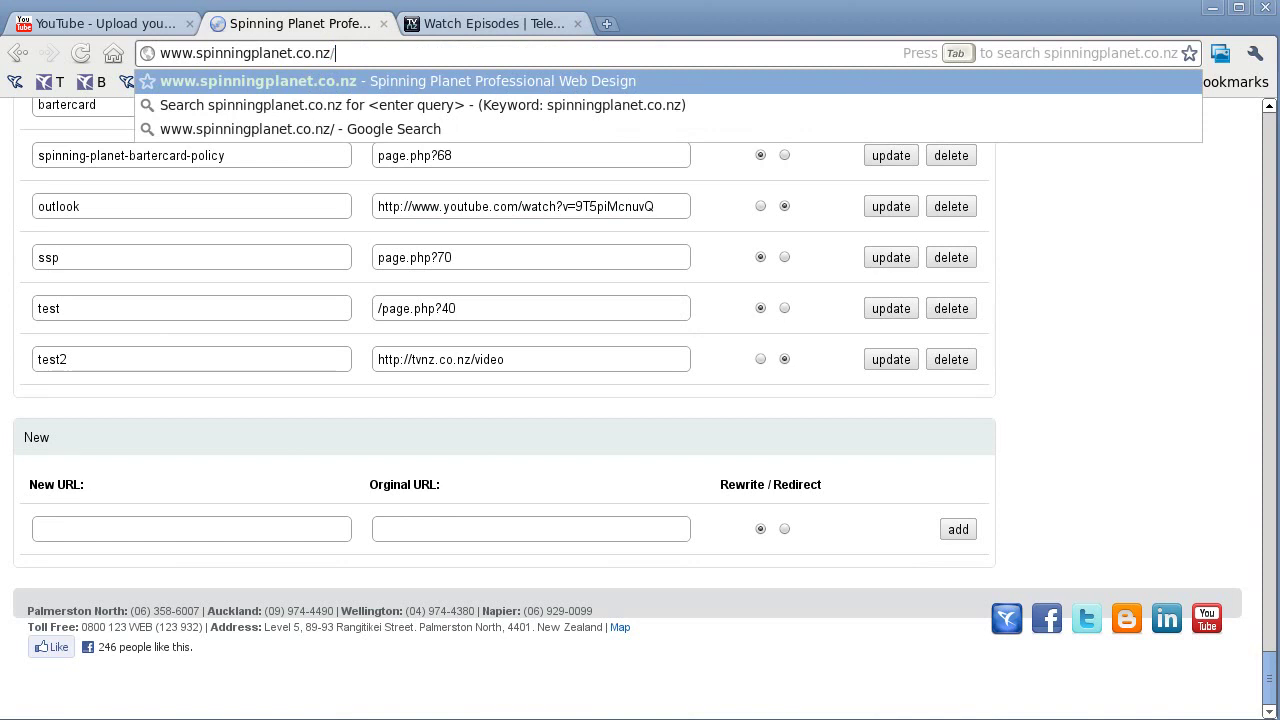
text(test2)
key(Return)
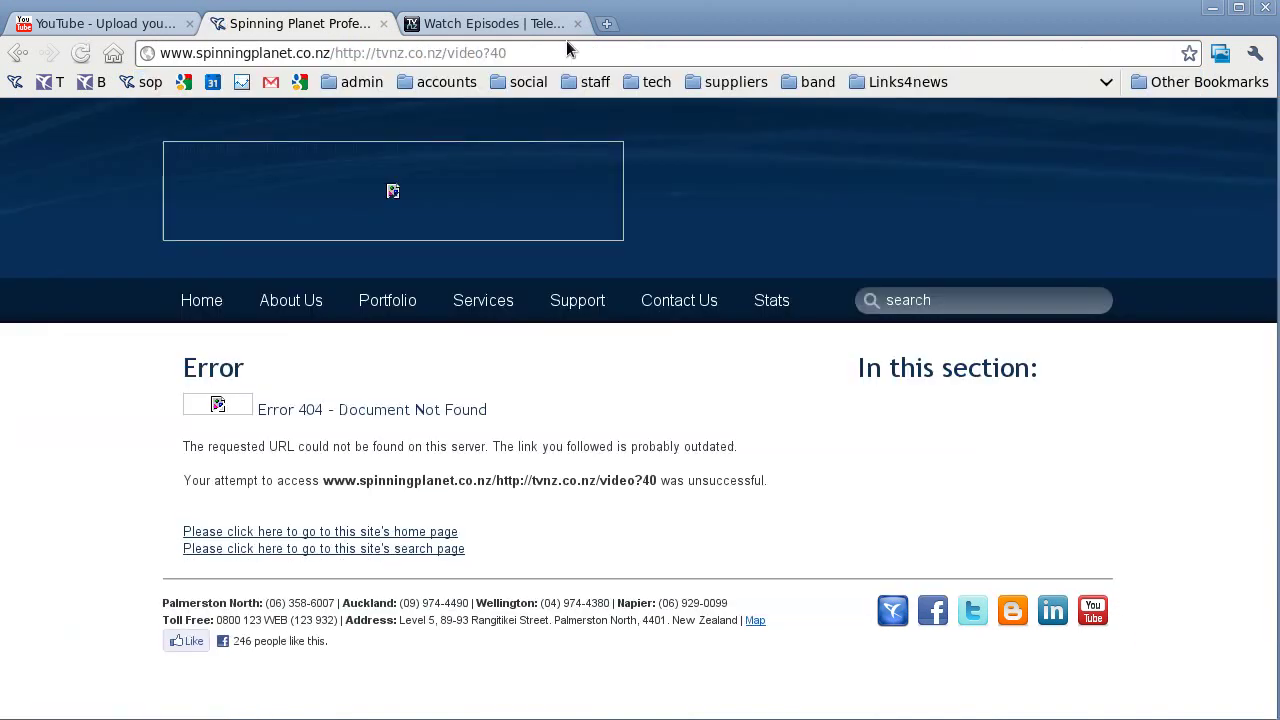
click(21, 58)
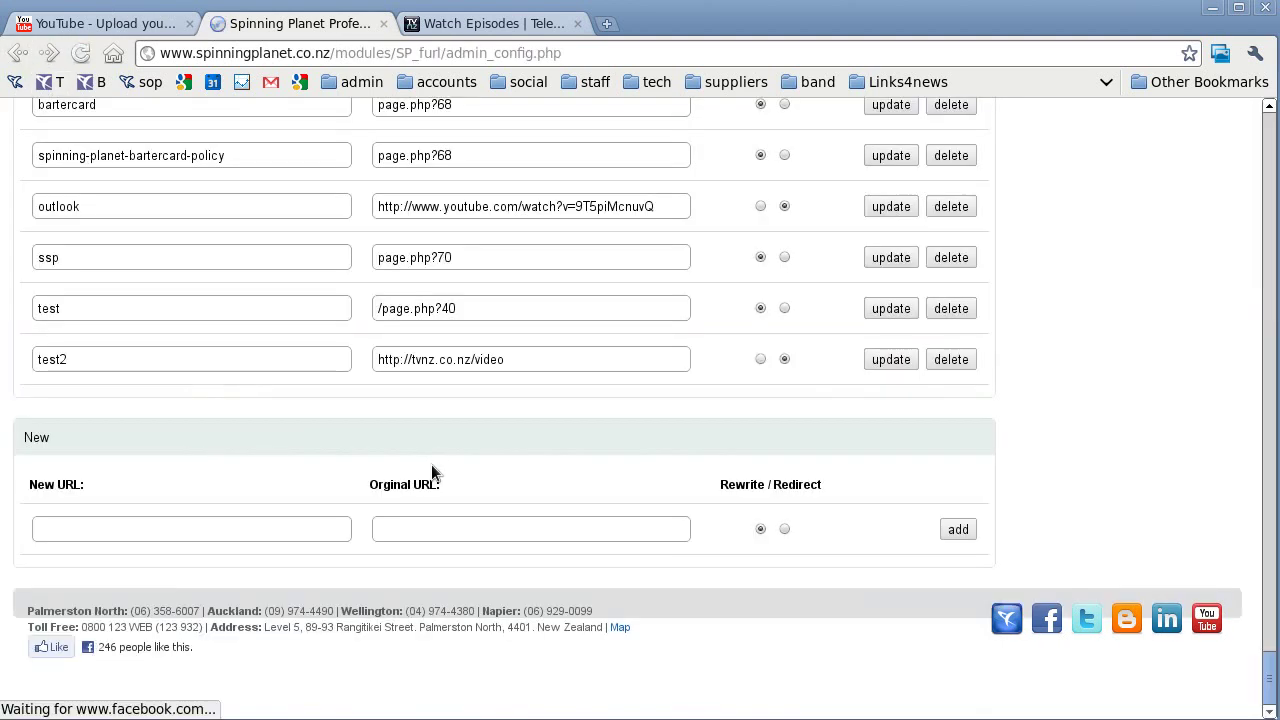
click(421, 359)
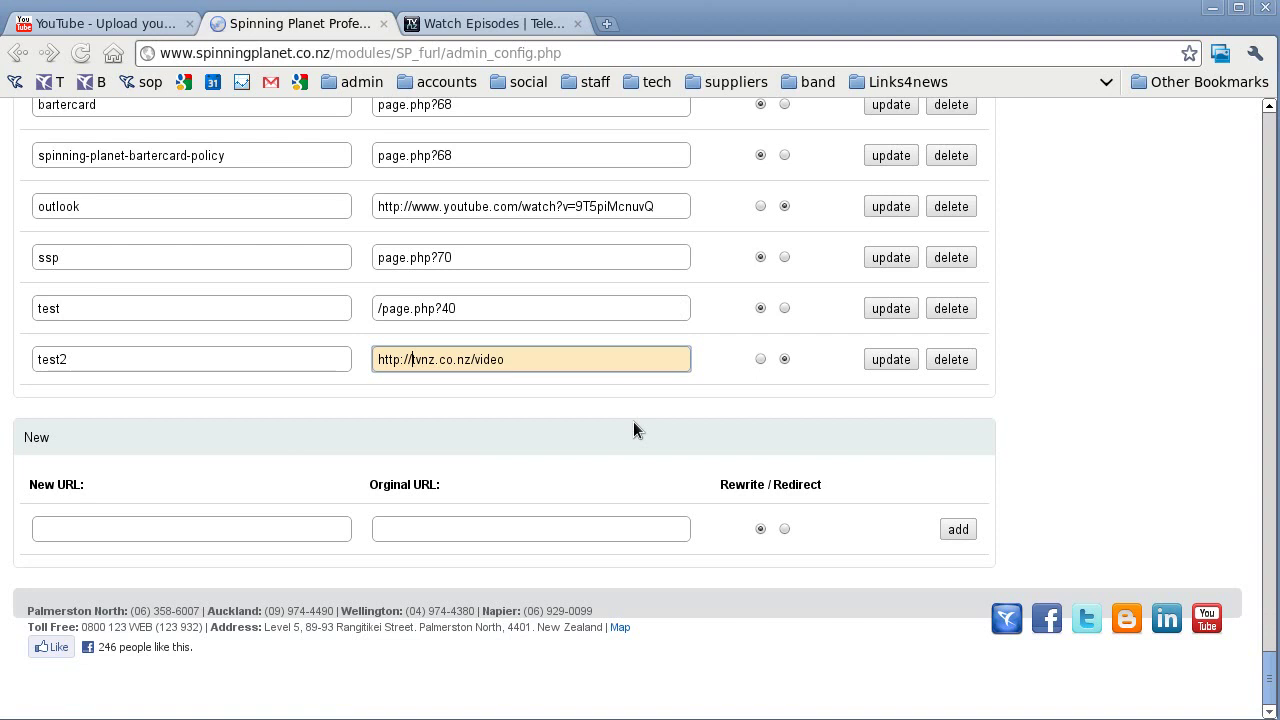
text(www.)
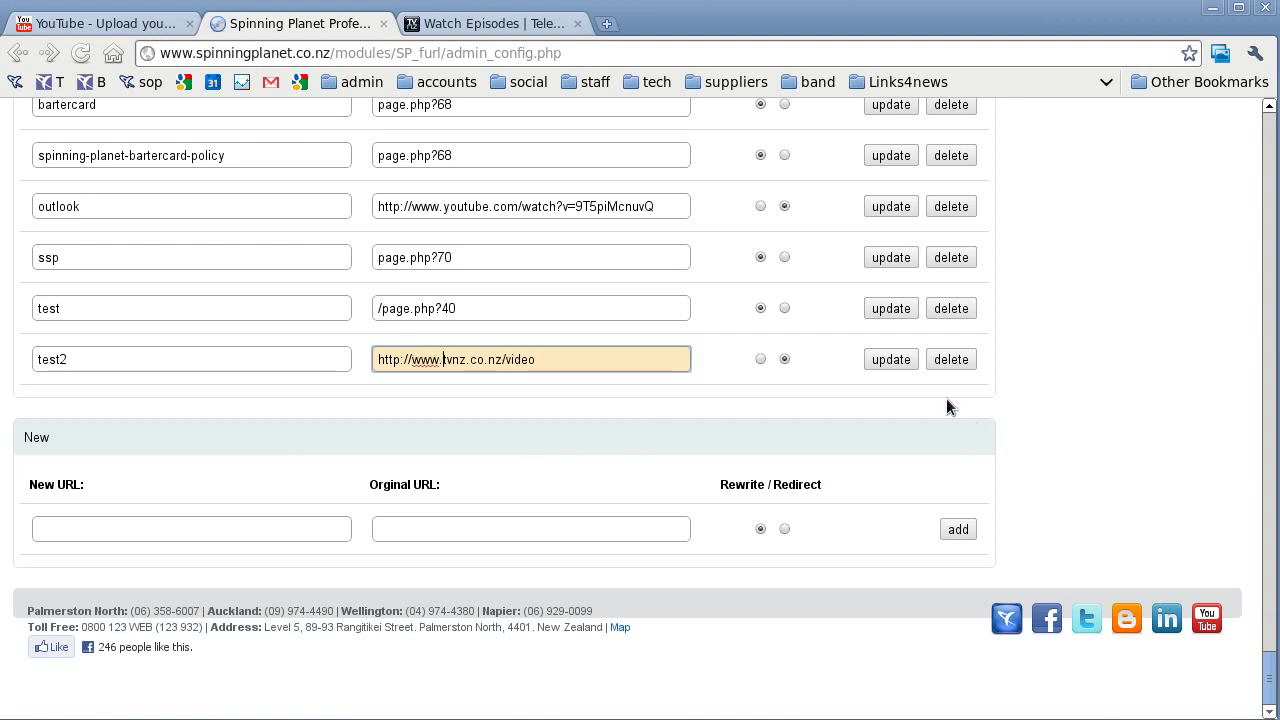
click(898, 358)
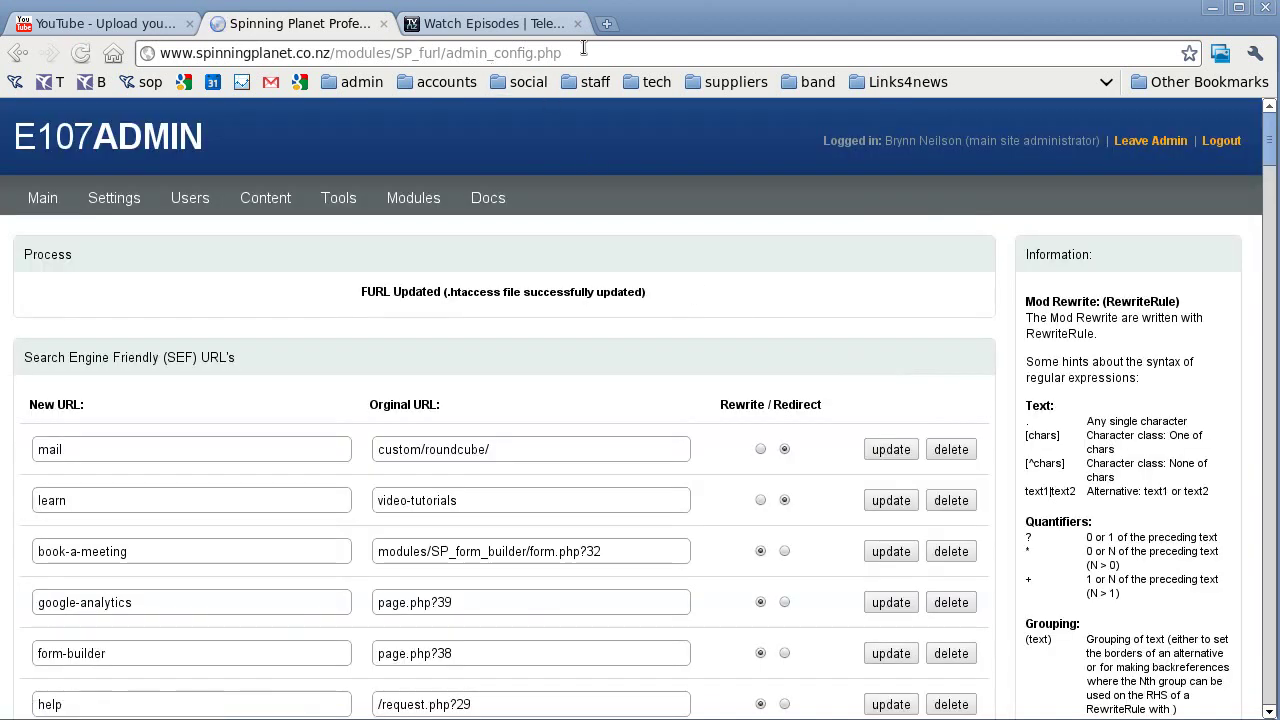
Load the site's test2 address to test the corrected redirect.
drag(584, 48, 337, 50)
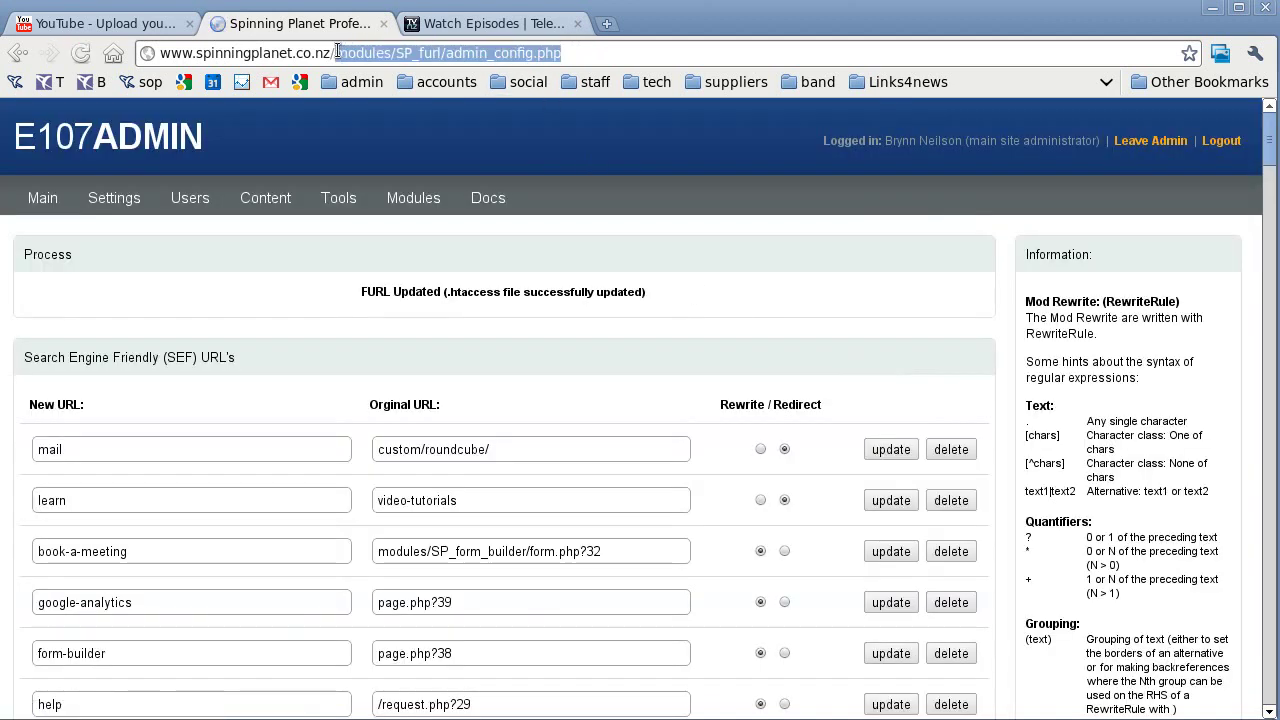
text(test2)
key(Return)
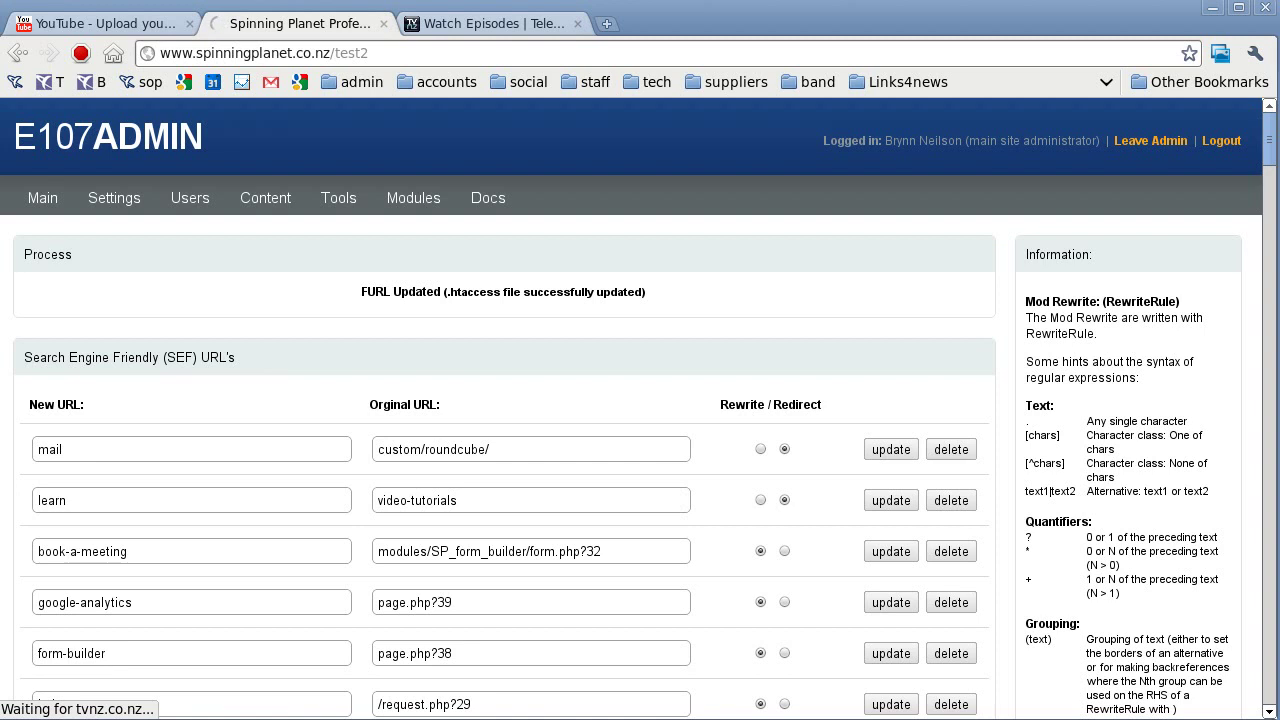
Close the old TVNZ episodes tab and open a fresh browser tab.
click(490, 23)
key(ctrl+w)
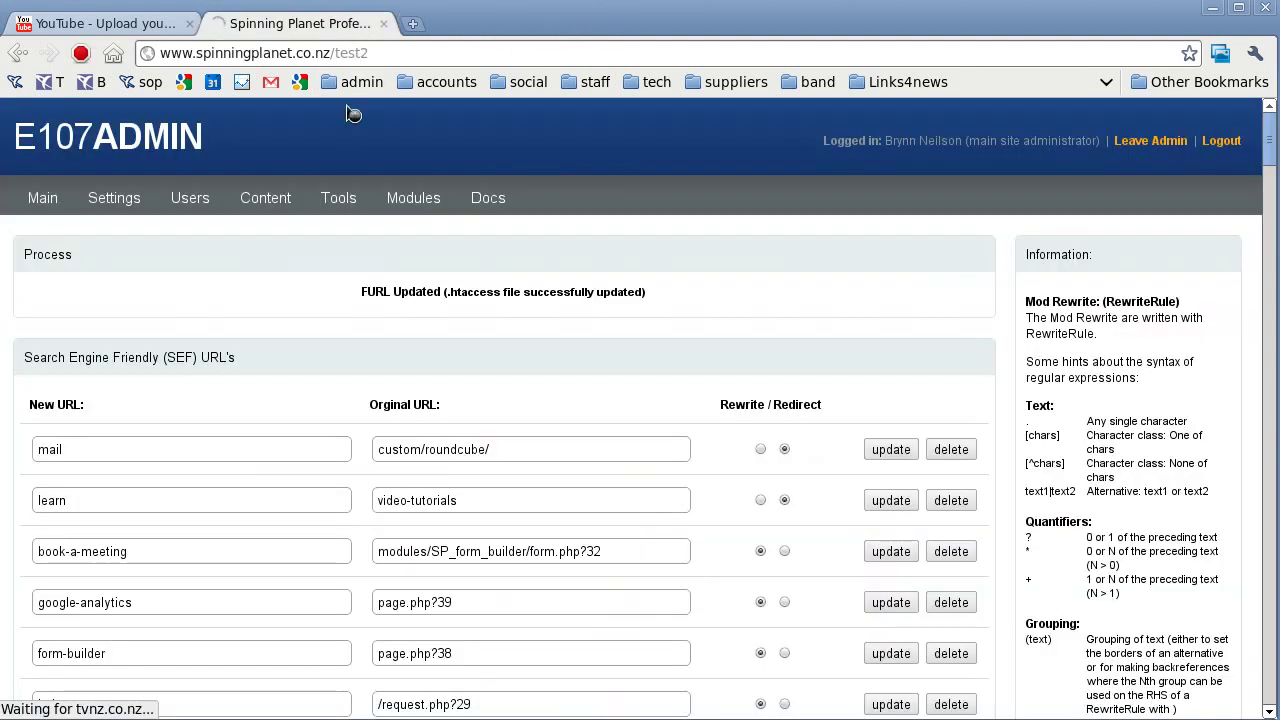
click(413, 53)
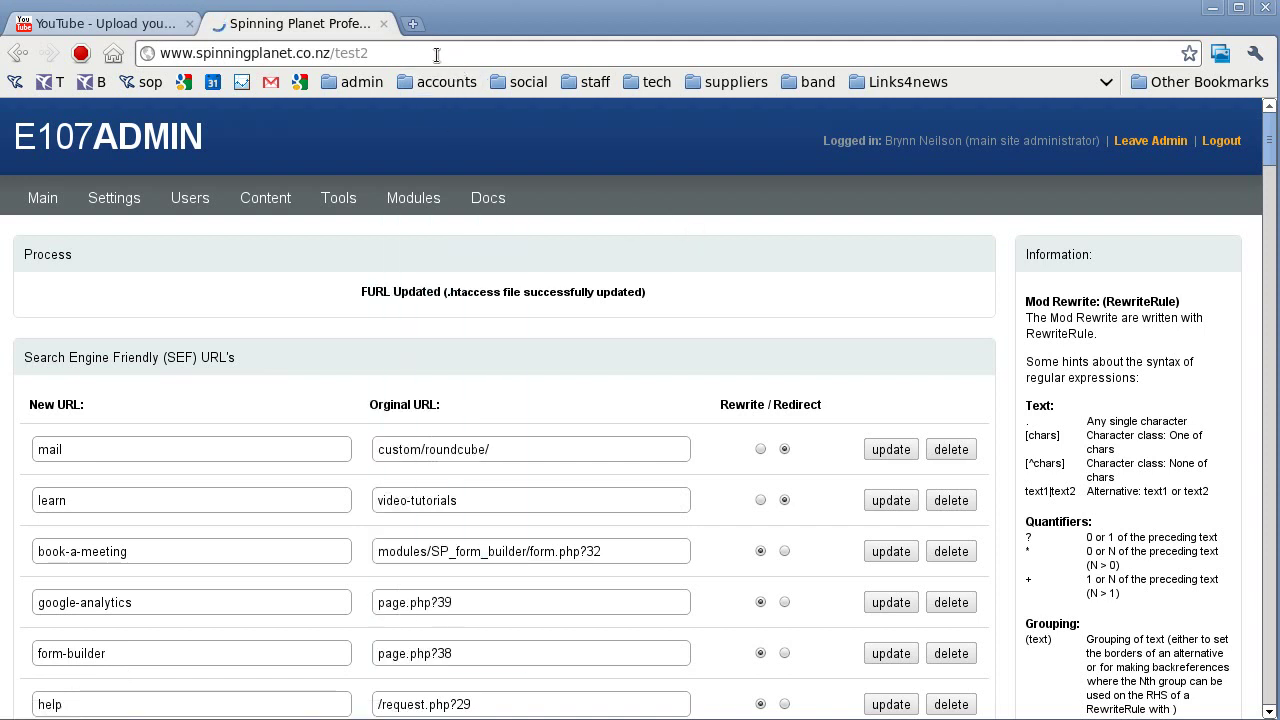
click(412, 25)
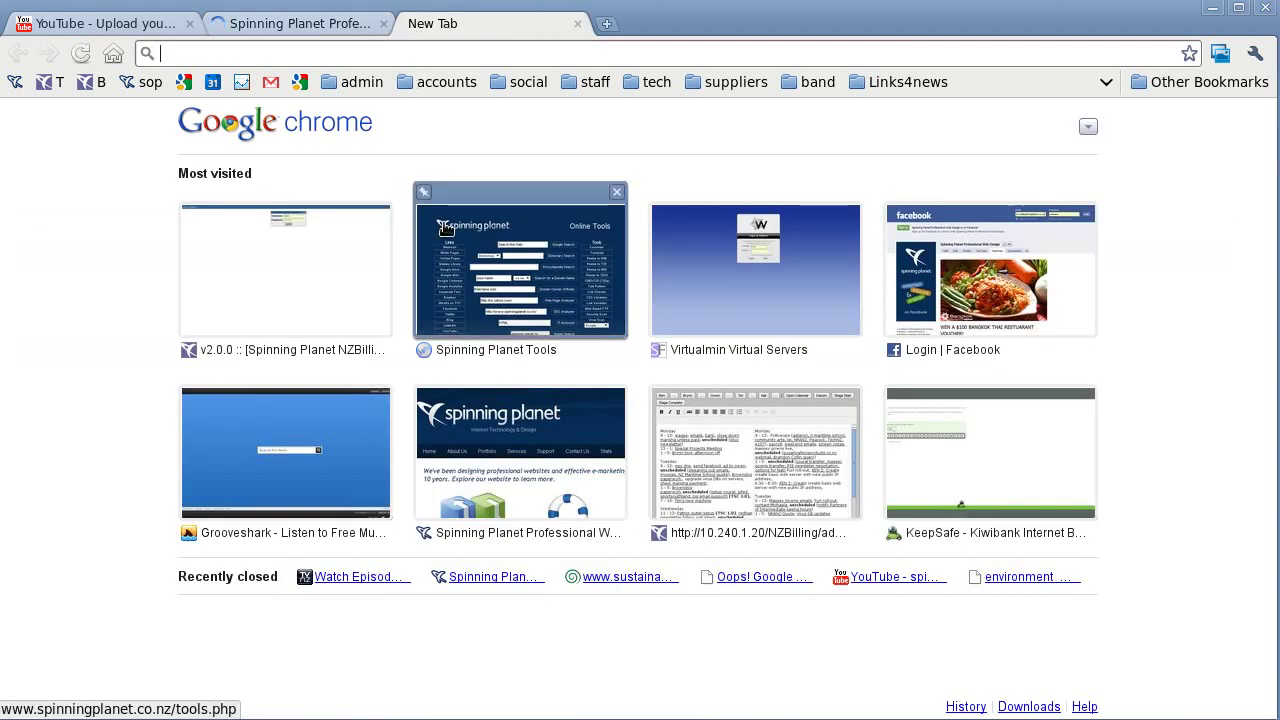
Open the Spinning Planet home page, check the TVNZ redirect tab, and go back to admin.
click(497, 486)
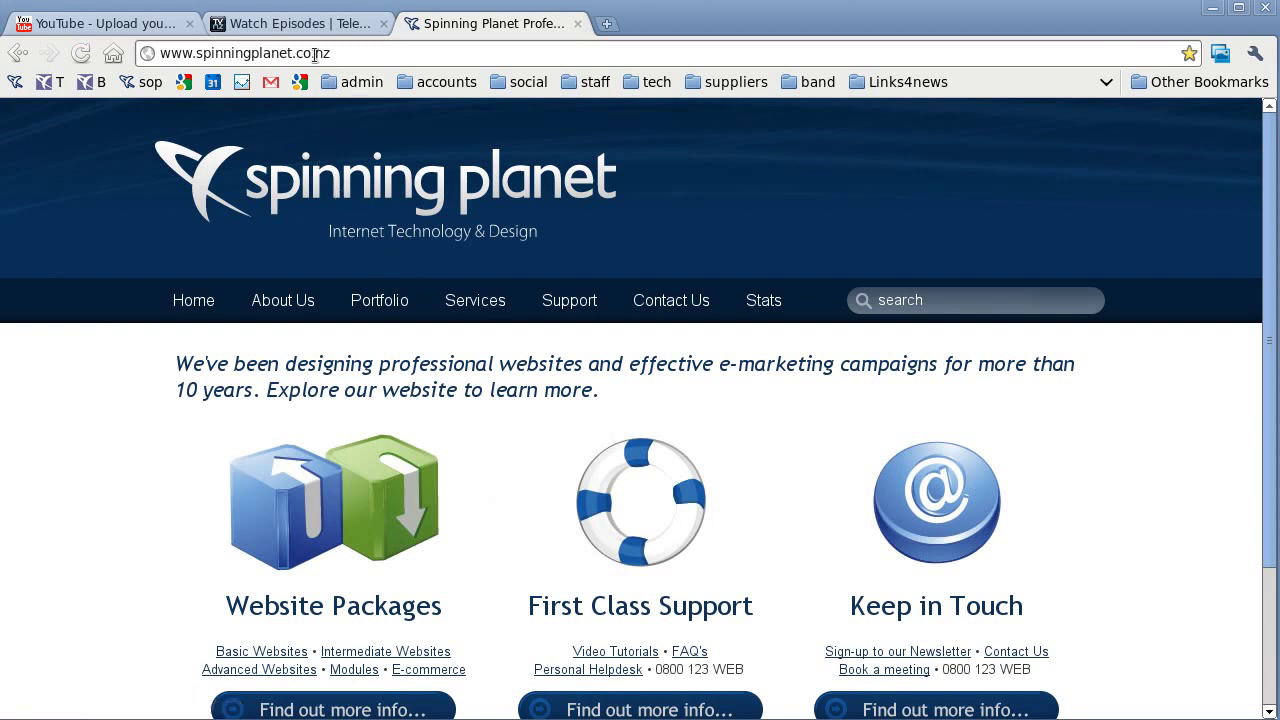
click(312, 23)
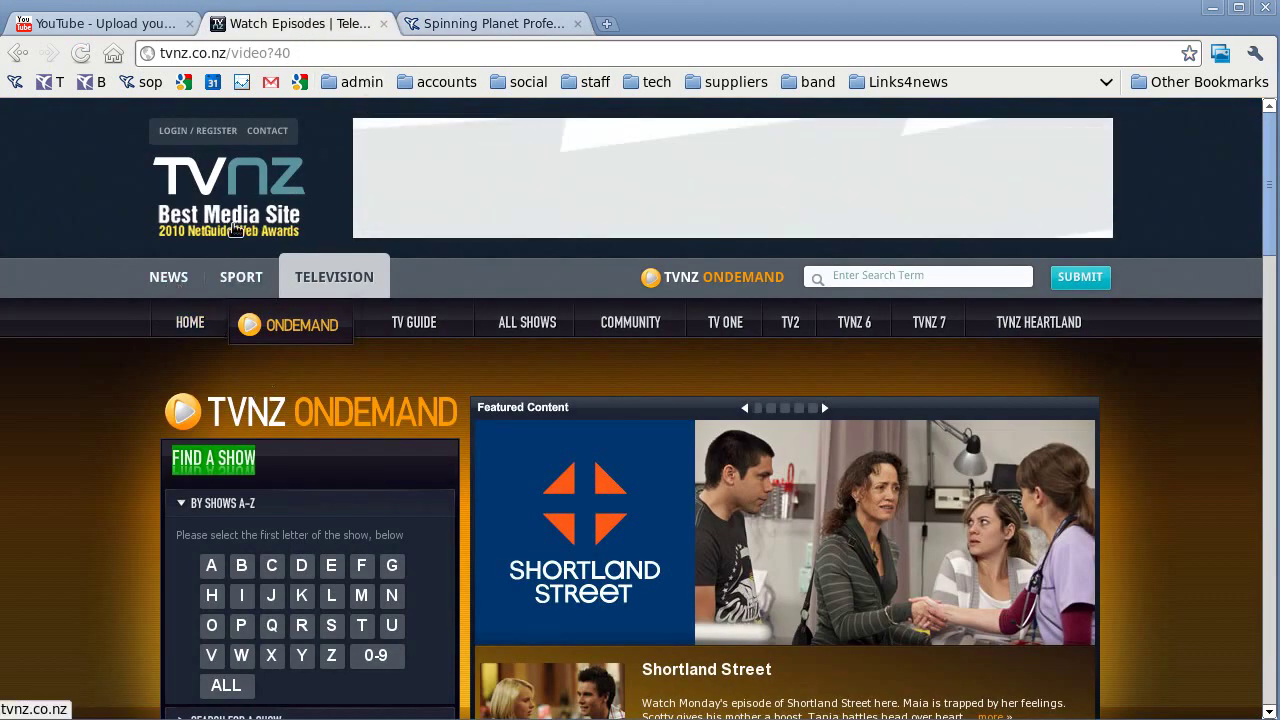
click(15, 82)
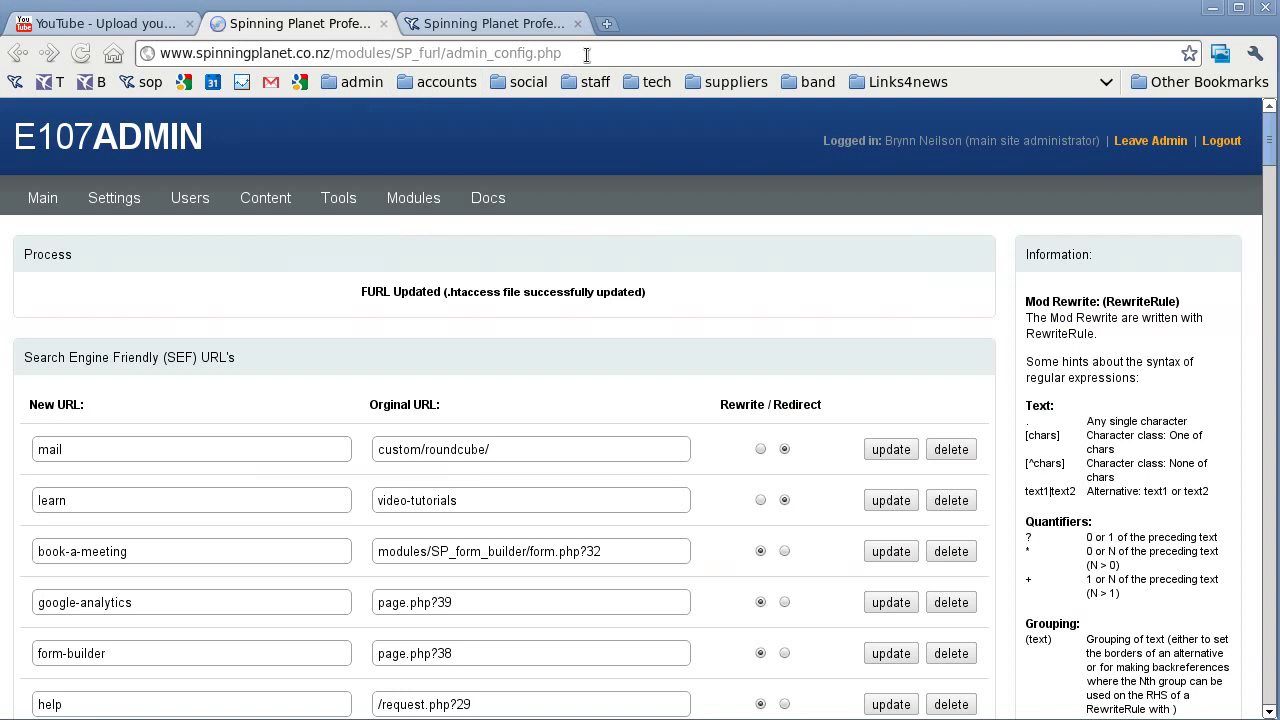
Reload the site's test2 address to confirm it redirects to tvnz.co.nz/video?40.
click(587, 54)
key(ctrl+shift+Left)
key(ctrl+shift+Left)
key(ctrl+shift+Left)
key(ctrl+shift+Left)
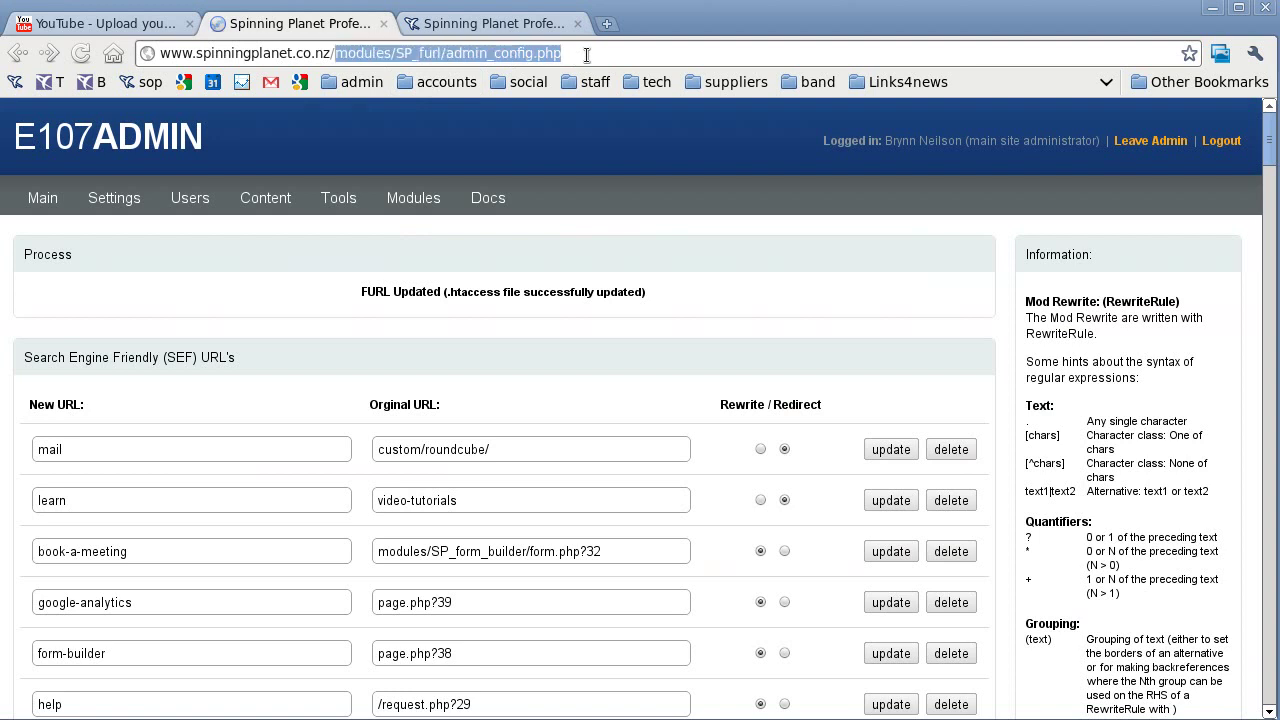
key(BackSpace)
text(test2)
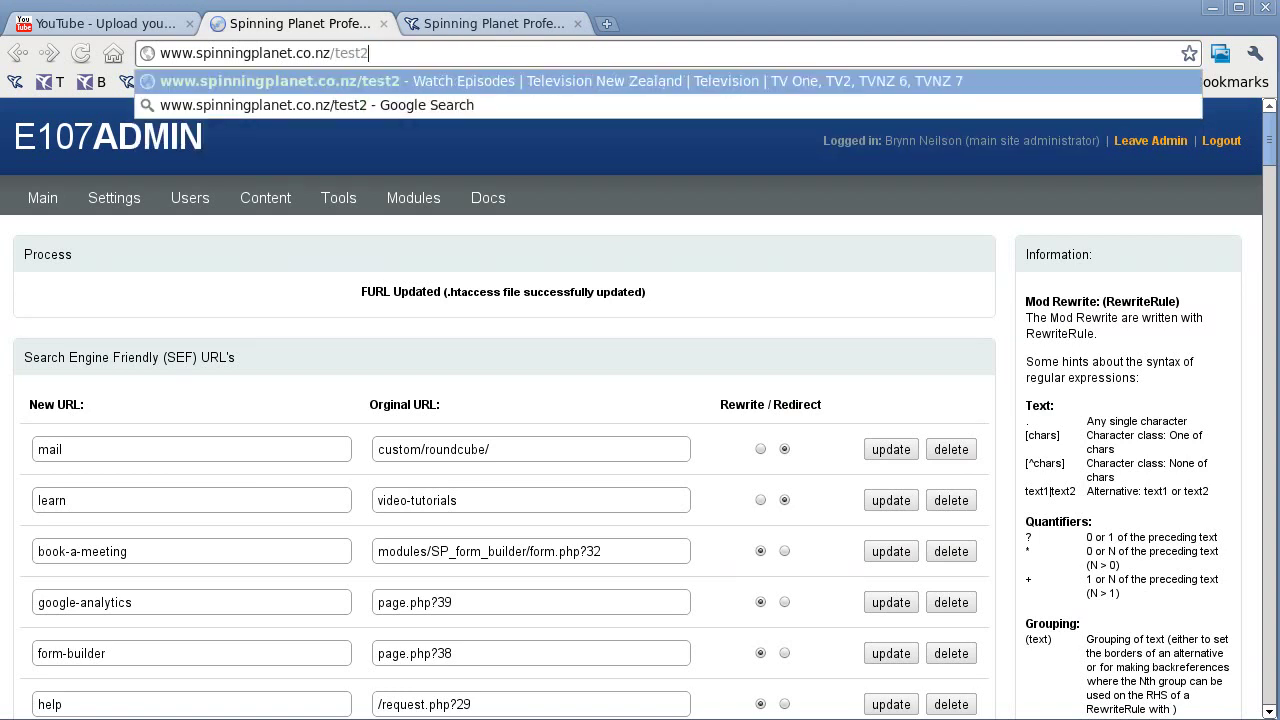
key(Return)
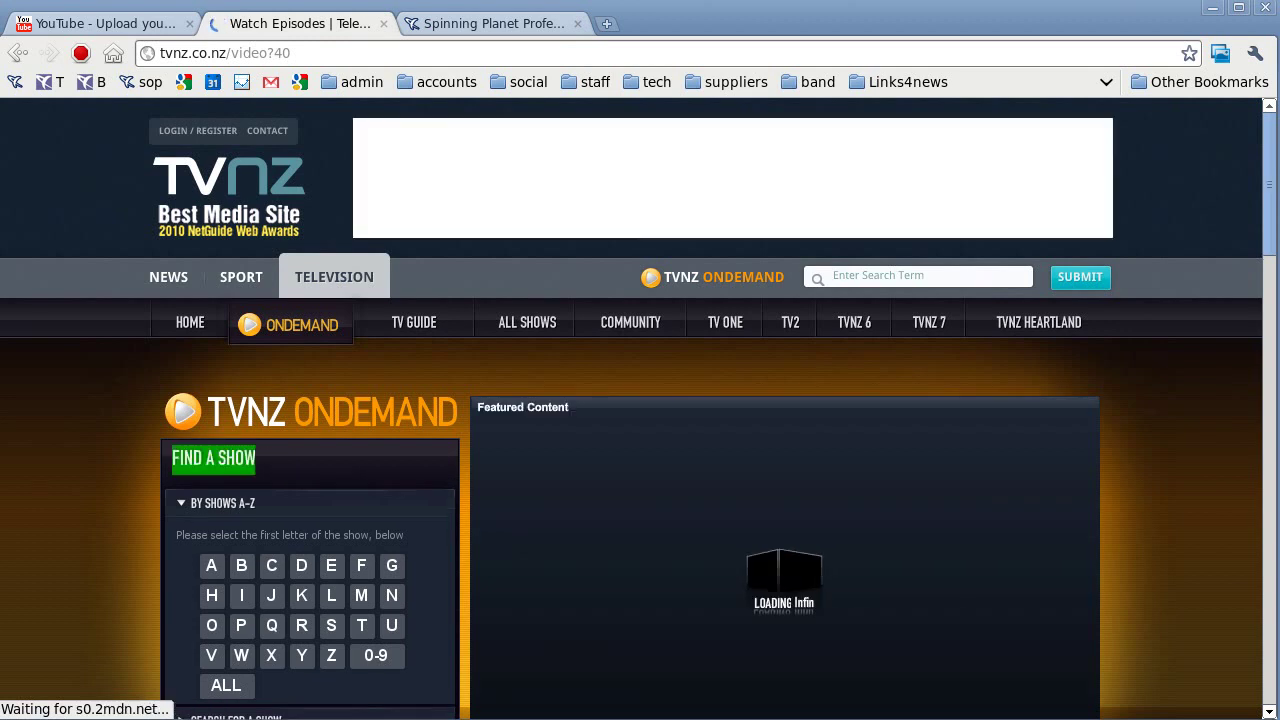